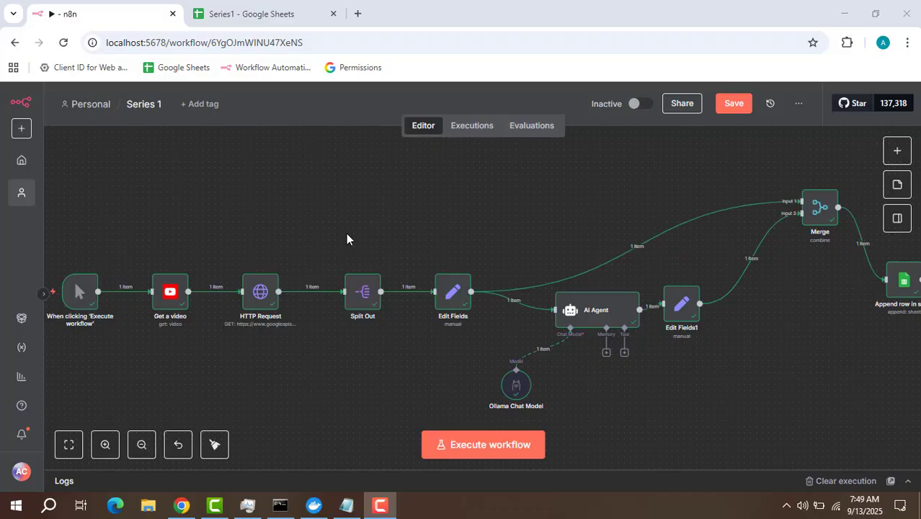
# Review the parameters and output of the Get a video node, and return to the workflow canvas
pyautogui.click(169, 301)
pyautogui.doubleClick(169, 303)
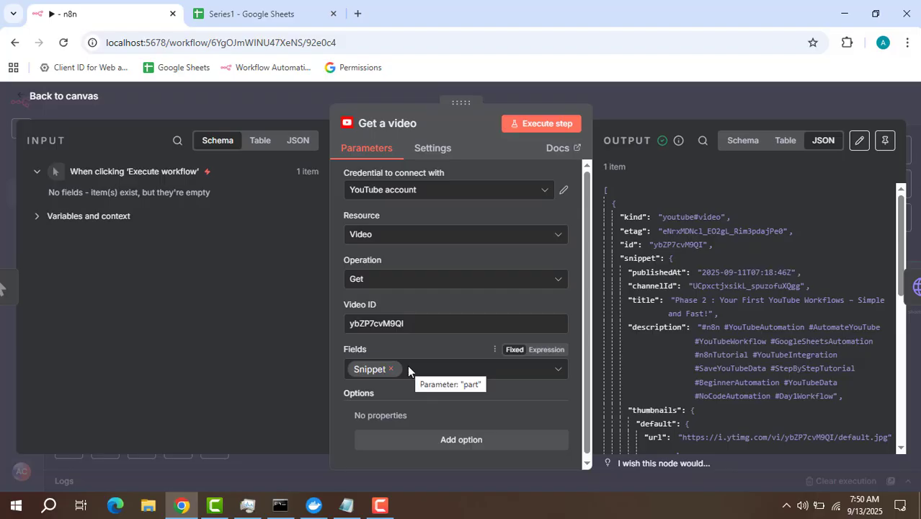
pyautogui.click(625, 102)
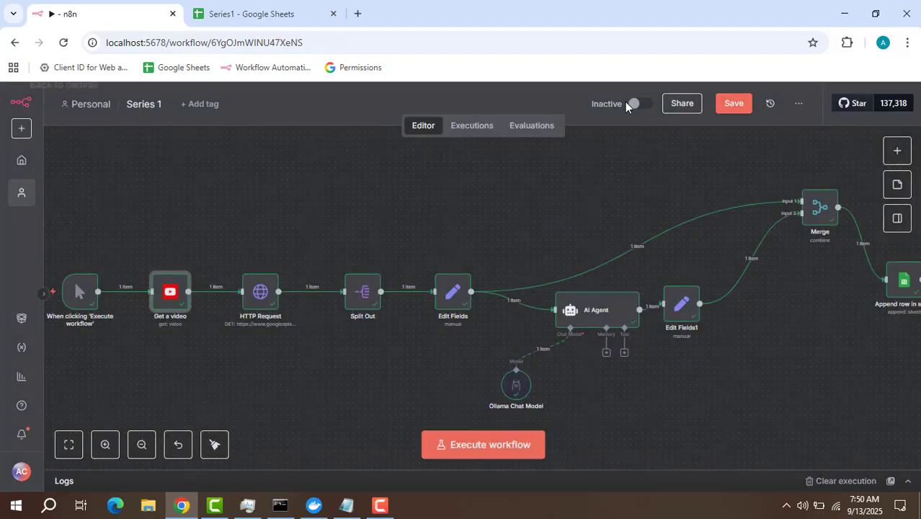
# Examine the HTTP Request node's settings and the video ID and maxResults parts of the commentThreads URL template in Notepad
pyautogui.doubleClick(260, 301)
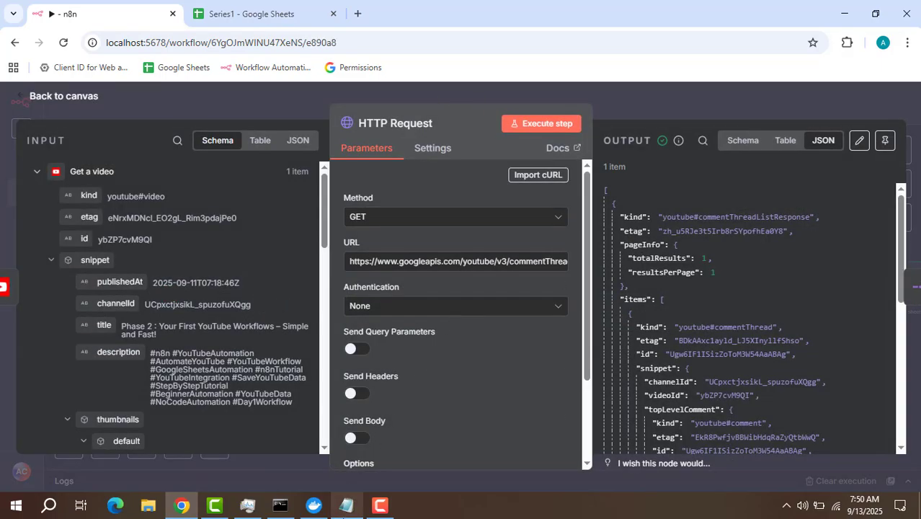
pyautogui.click(346, 505)
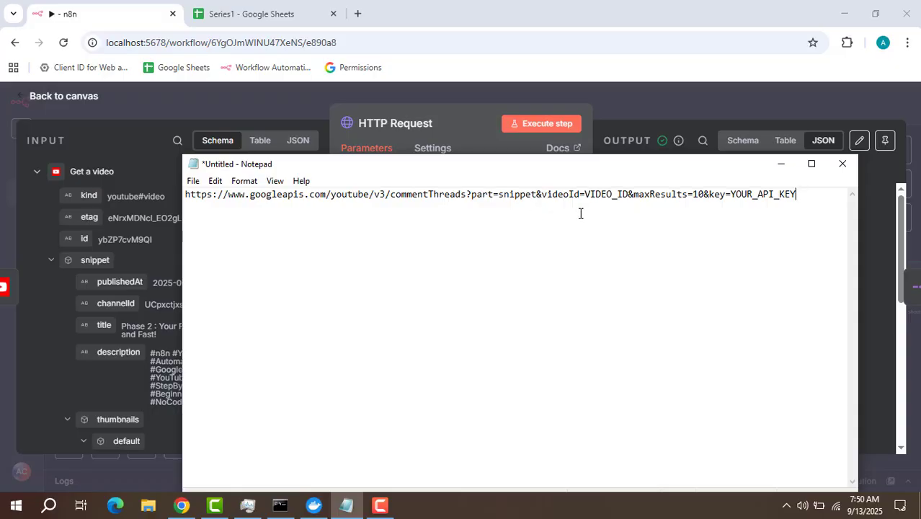
pyautogui.moveTo(585, 193); pyautogui.dragTo(625, 196)
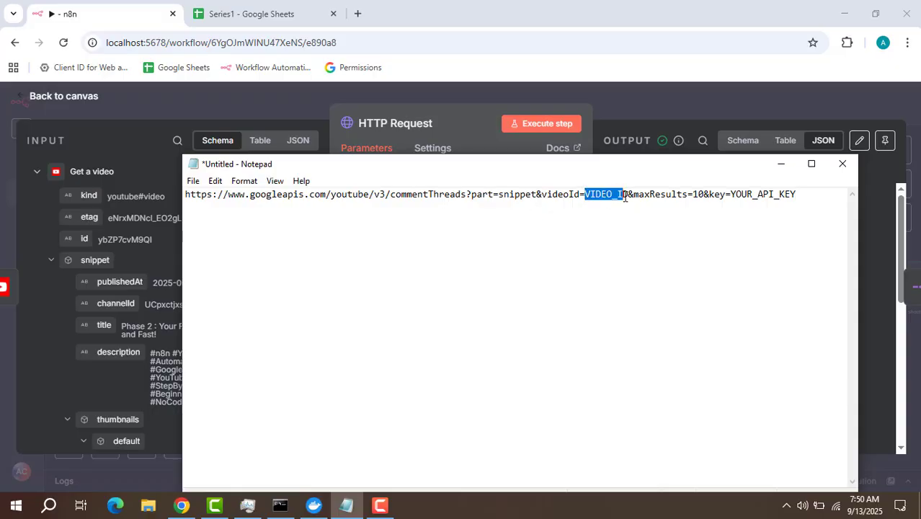
pyautogui.click(625, 196)
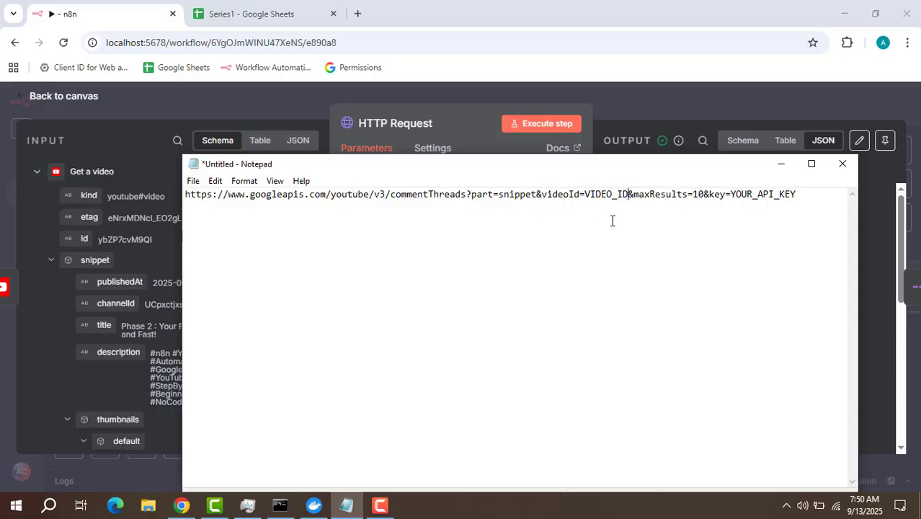
pyautogui.click(701, 200)
# Close the Notepad note without saving it and leave the HTTP Request node
pyautogui.click(853, 164)
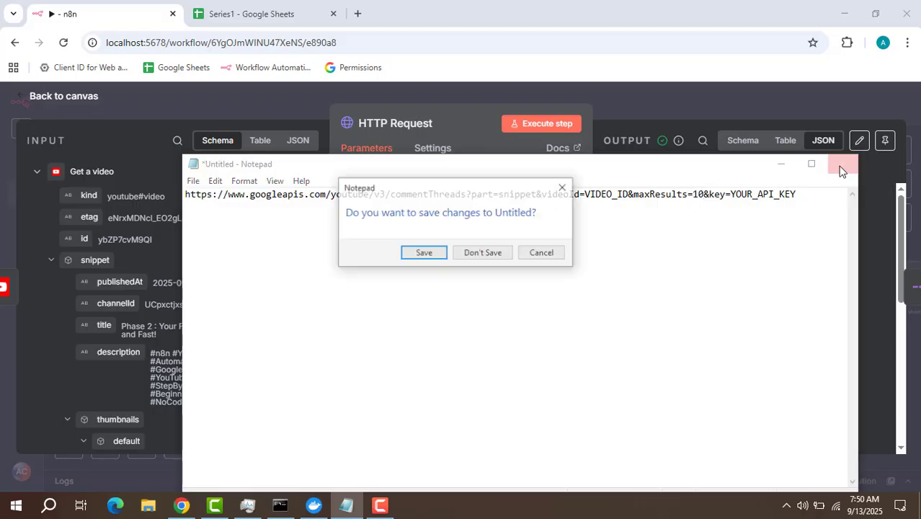
pyautogui.click(502, 253)
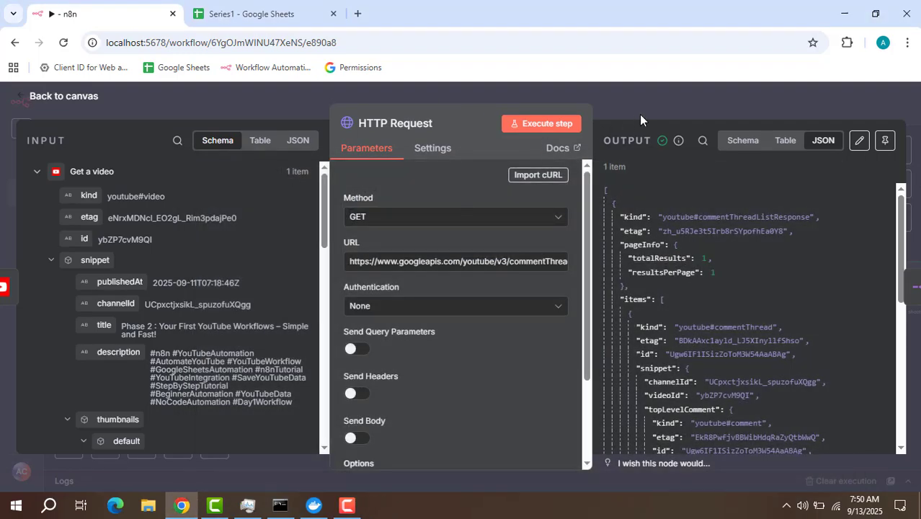
pyautogui.click(639, 114)
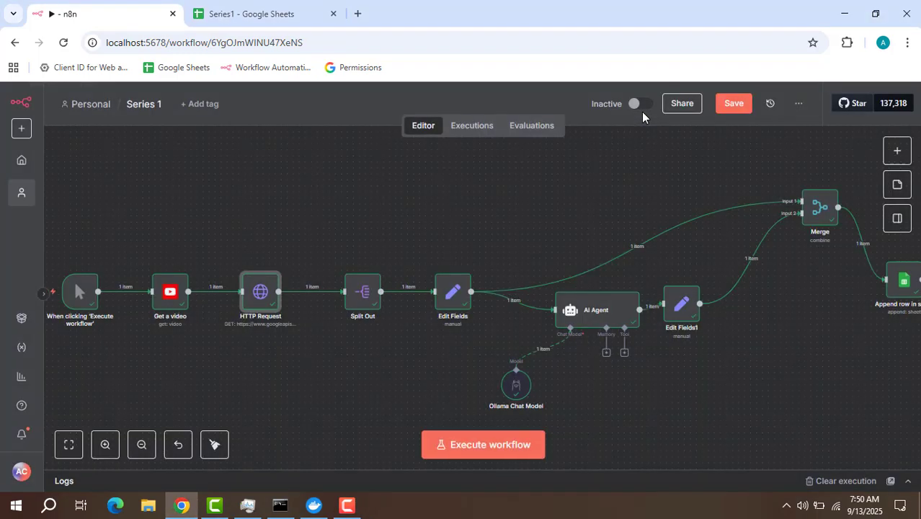
# Review how the Split Out node splits the items field and examine the snippet in its output
pyautogui.doubleClick(364, 294)
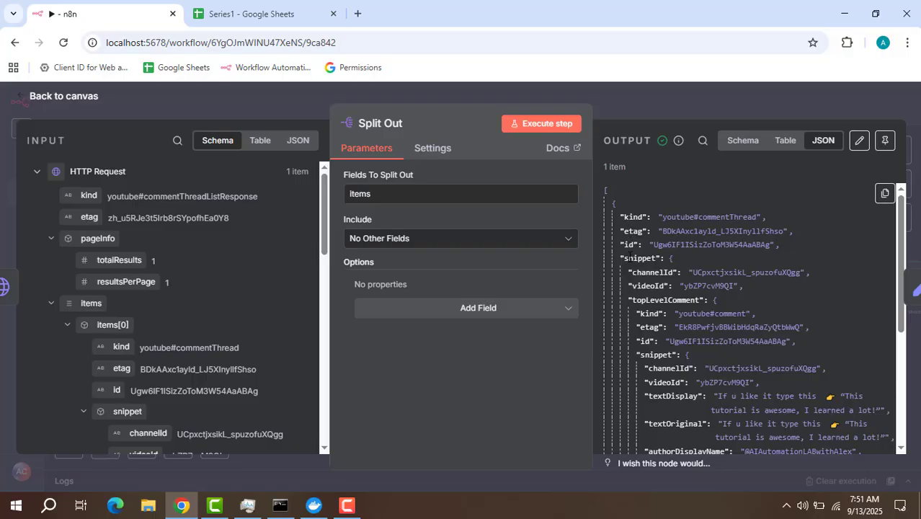
pyautogui.click(629, 259)
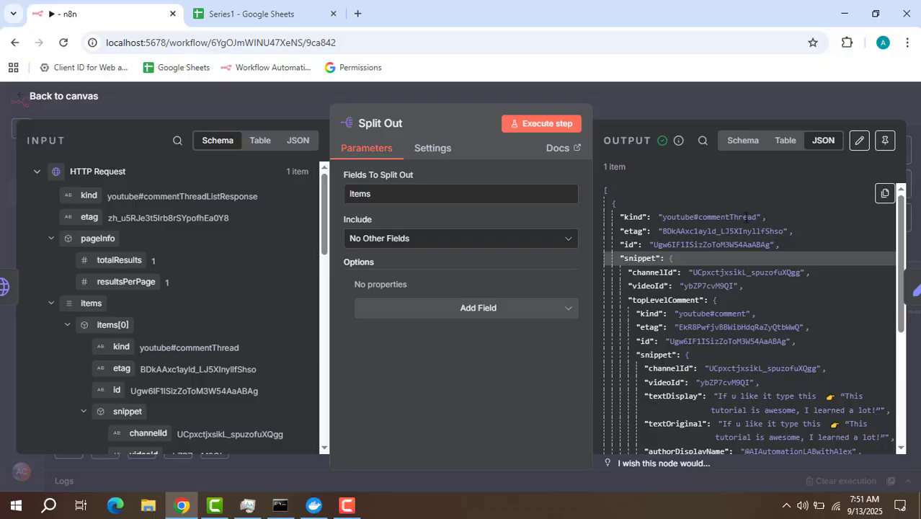
pyautogui.click(730, 106)
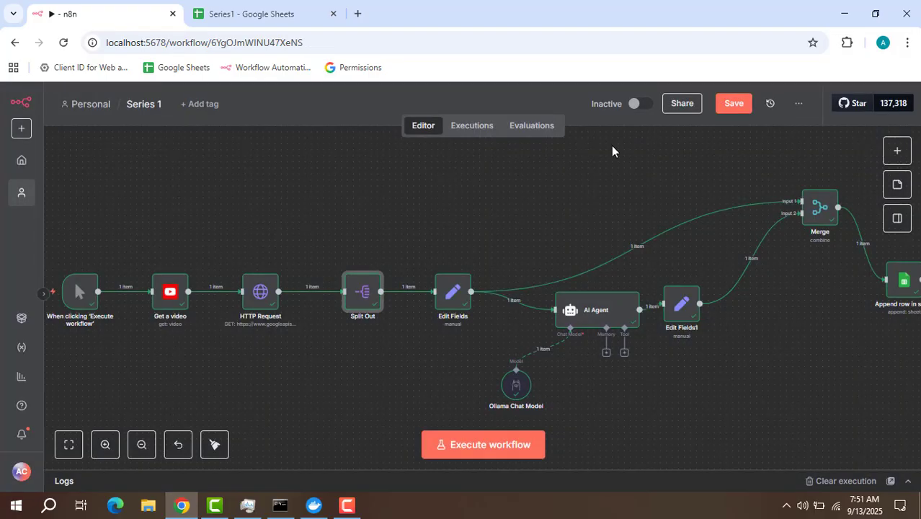
# Run the Edit Fields node and check the Comment, Username and Date values in its output
pyautogui.doubleClick(450, 295)
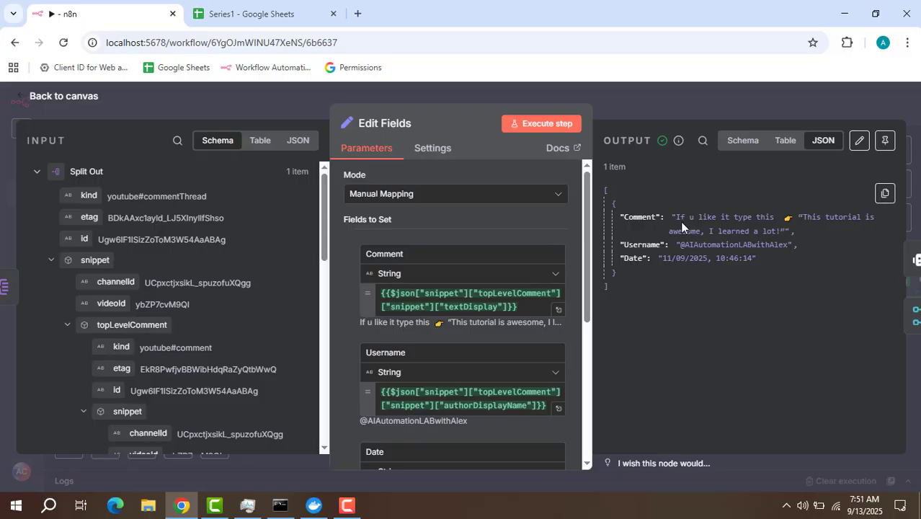
pyautogui.click(563, 127)
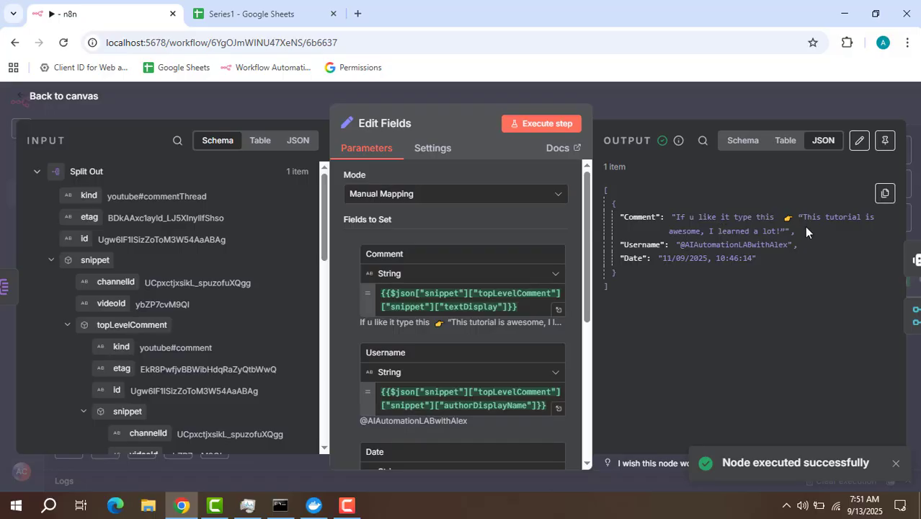
pyautogui.moveTo(804, 226); pyautogui.dragTo(696, 229)
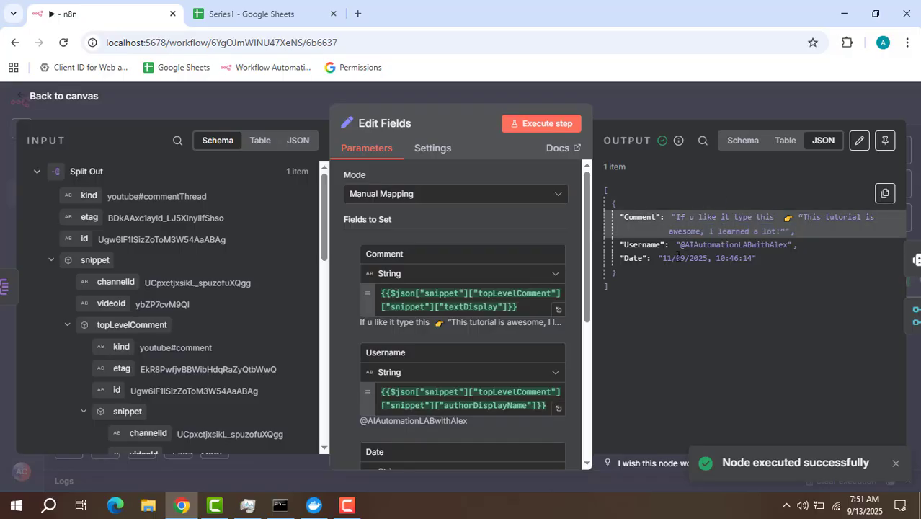
pyautogui.click(755, 285)
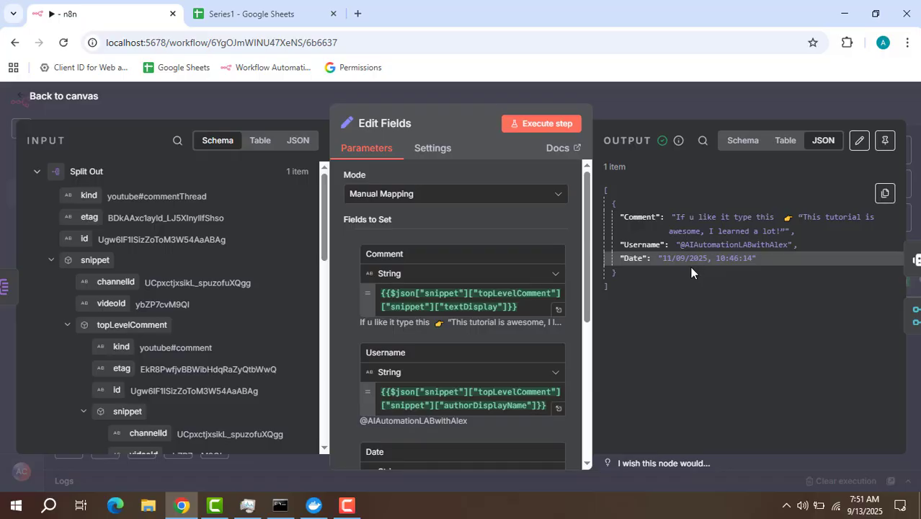
pyautogui.click(692, 102)
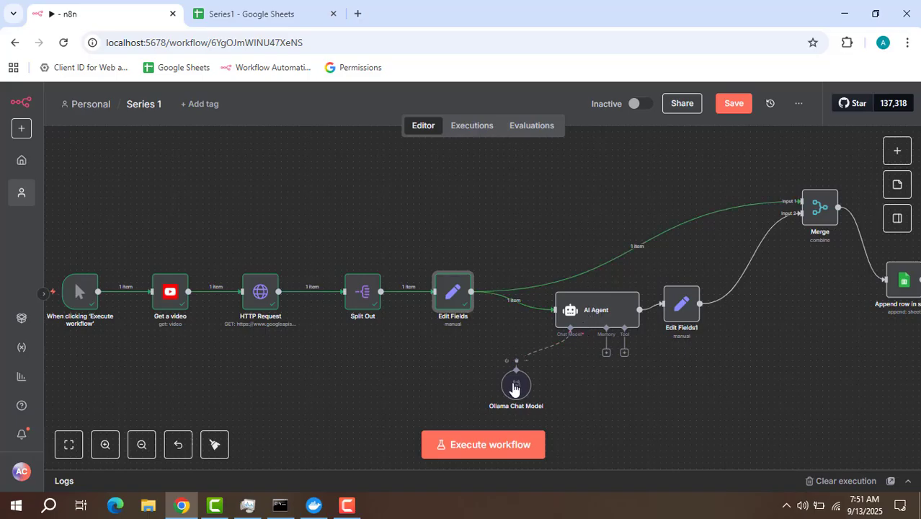
# Select gemma3:1b as the model in the Ollama Chat Model node
pyautogui.doubleClick(515, 388)
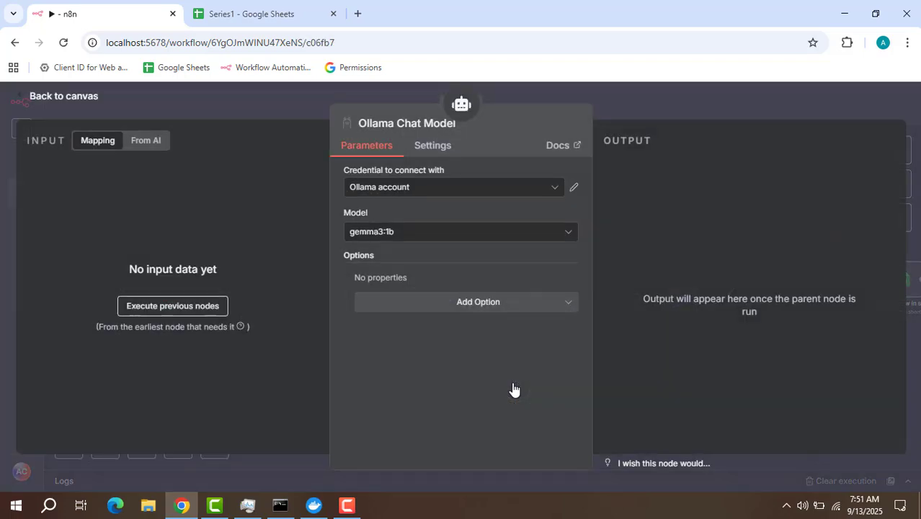
pyautogui.click(532, 239)
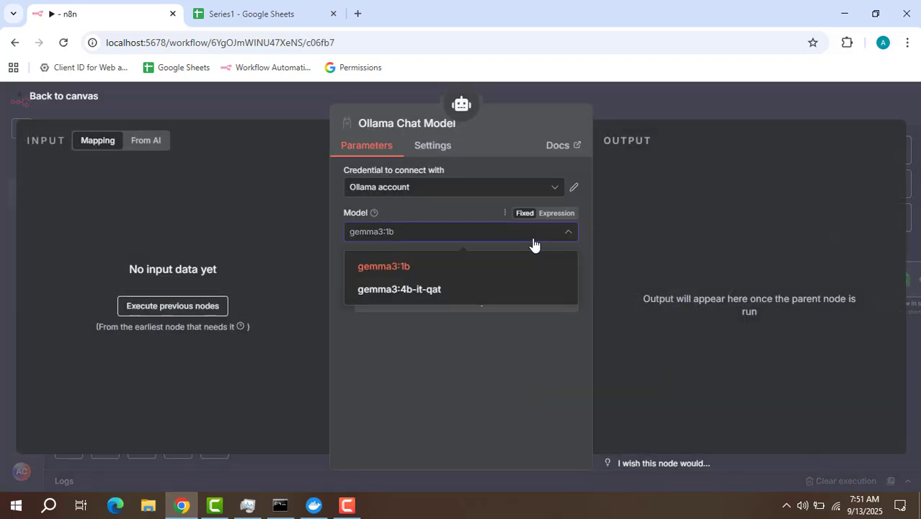
pyautogui.click(461, 266)
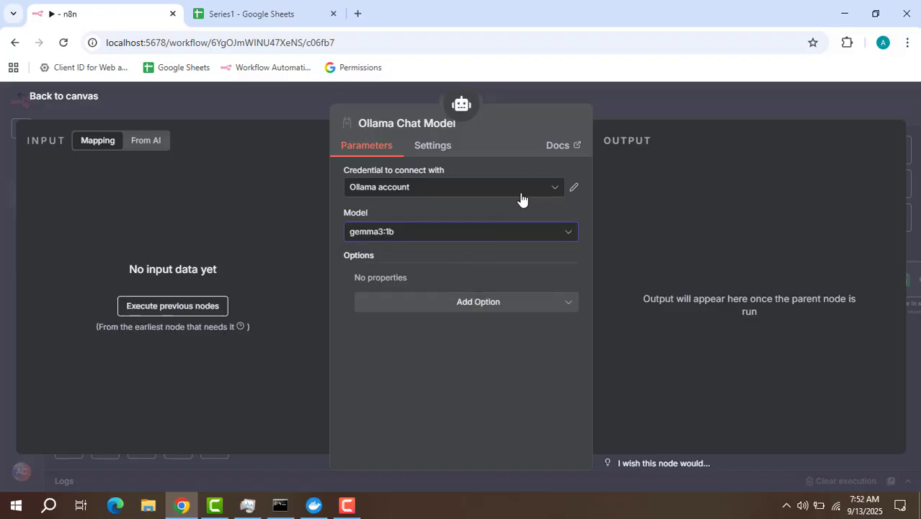
pyautogui.click(636, 99)
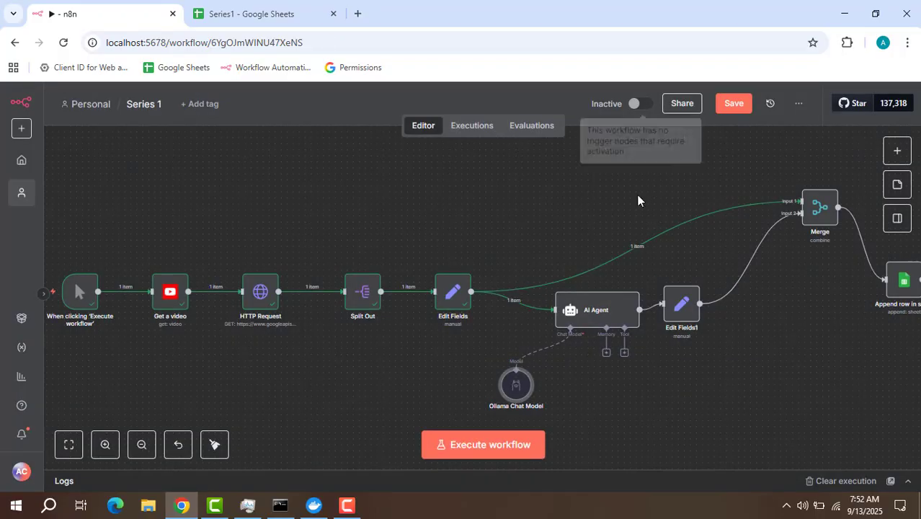
# Examine the AI Agent's full sentiment prompt expression and the Comment field in Edit Fields that it references
pyautogui.doubleClick(597, 312)
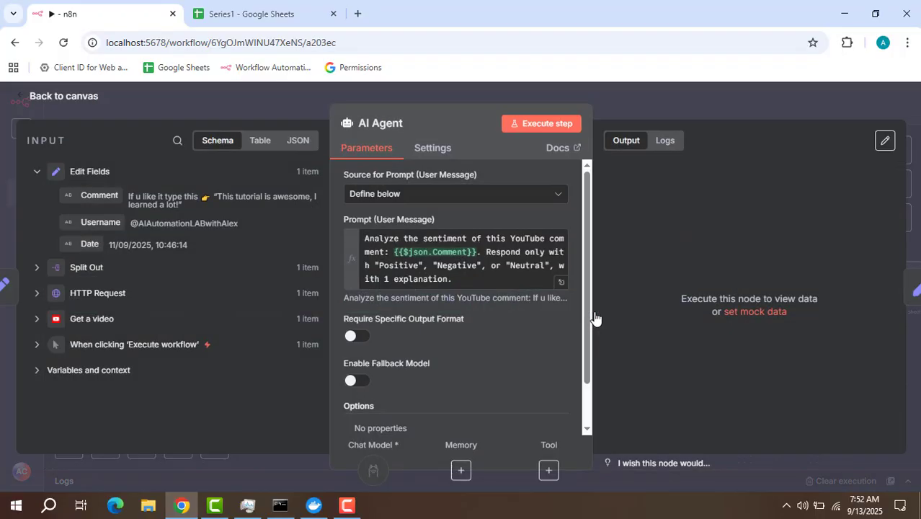
pyautogui.click(561, 283)
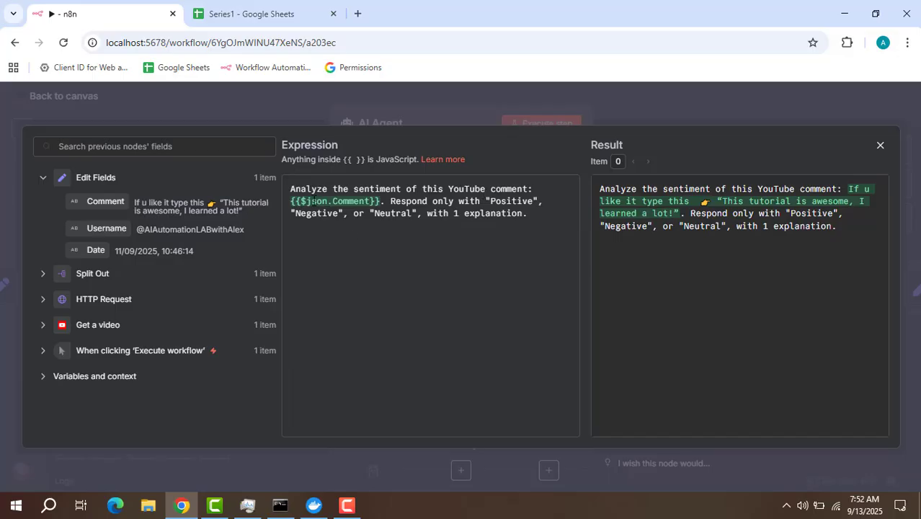
pyautogui.click(882, 146)
pyautogui.click(678, 104)
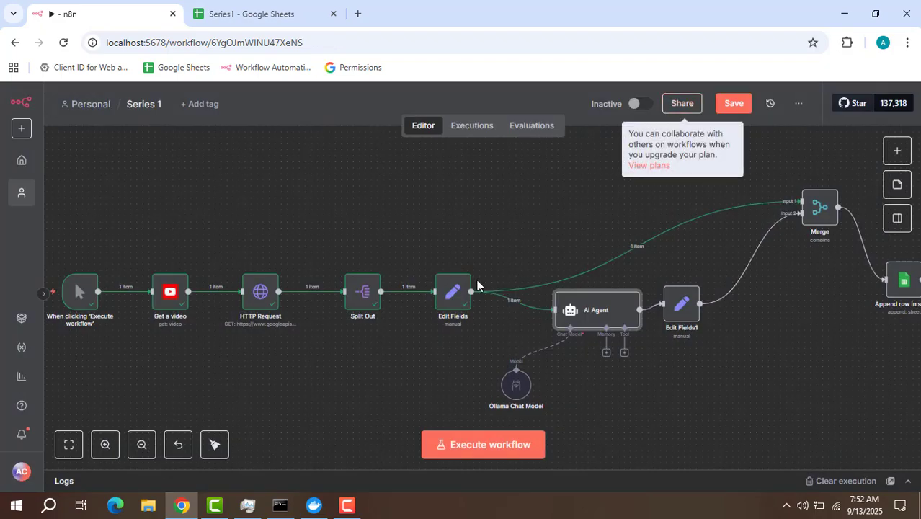
pyautogui.doubleClick(452, 296)
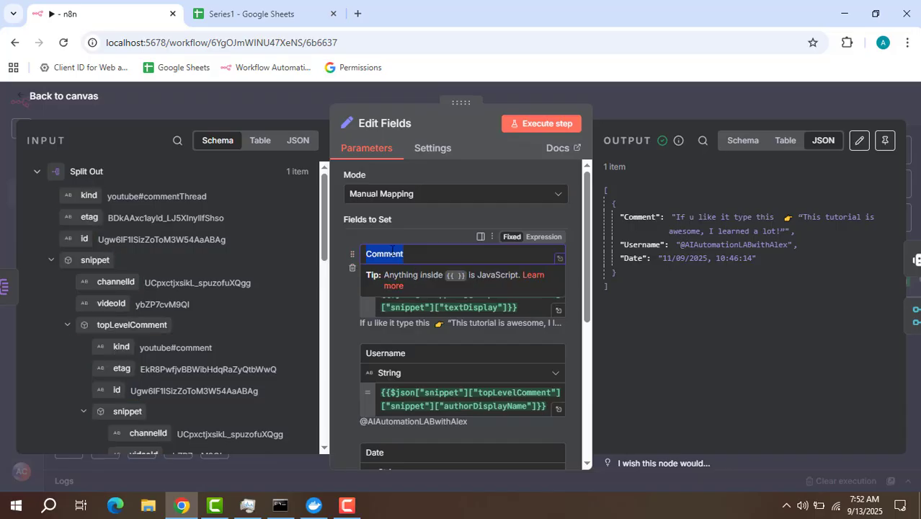
pyautogui.click(829, 94)
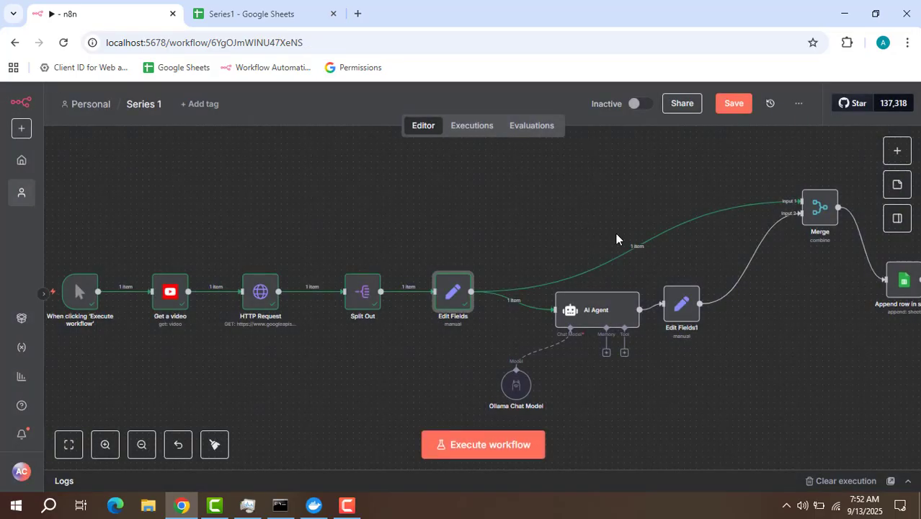
# Run the AI Agent node on the comment and review the sentiment output it returns
pyautogui.doubleClick(596, 317)
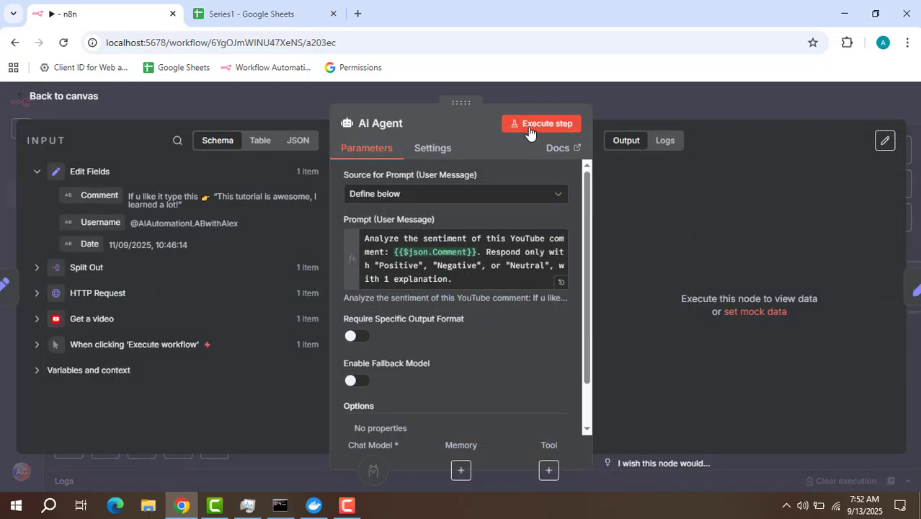
pyautogui.click(530, 128)
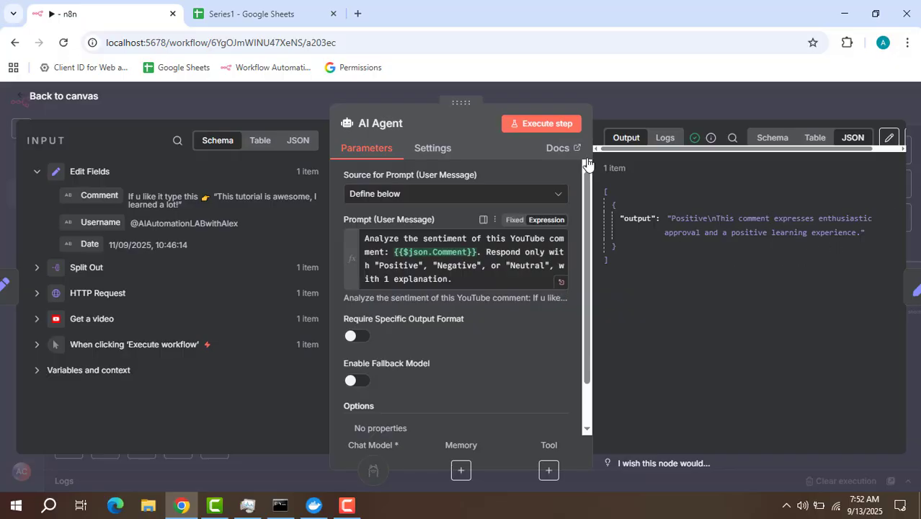
pyautogui.click(658, 102)
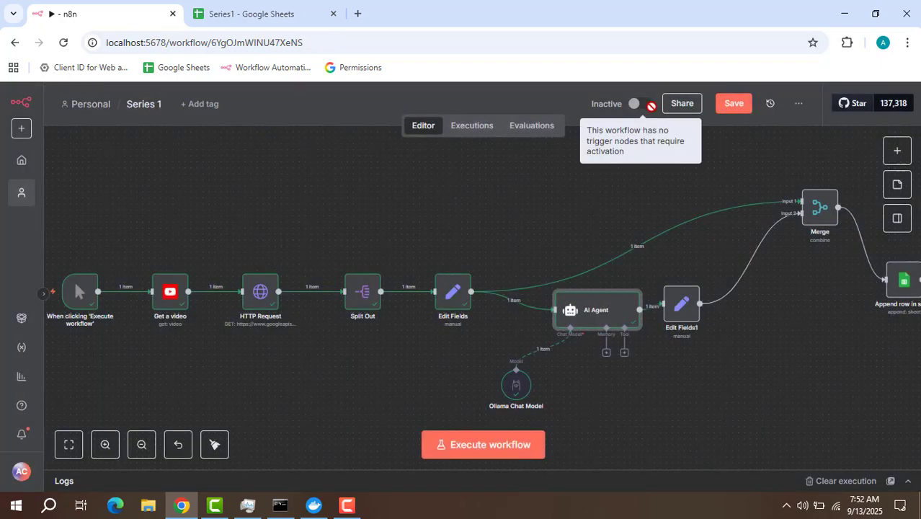
pyautogui.doubleClick(582, 316)
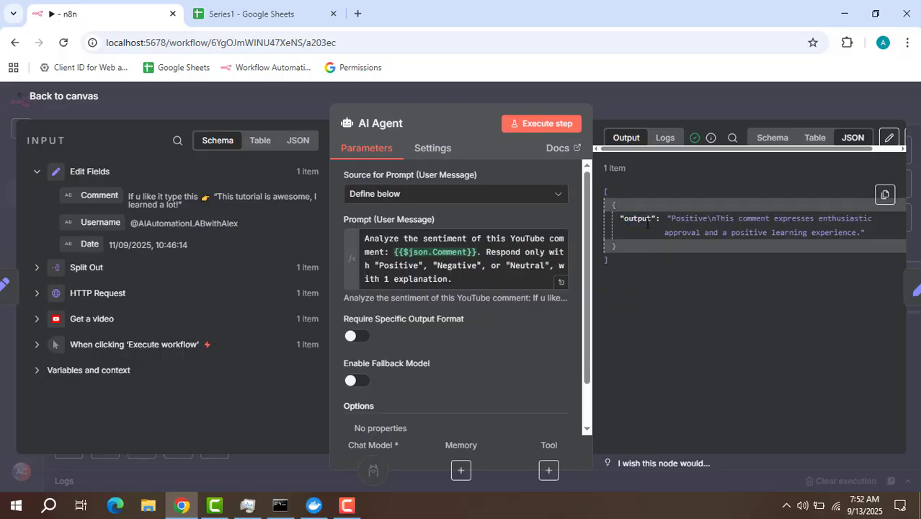
pyautogui.click(700, 108)
# Run the Edit Fields1 node, which maps {{$json.output}} to the Sentiment field
pyautogui.doubleClick(681, 306)
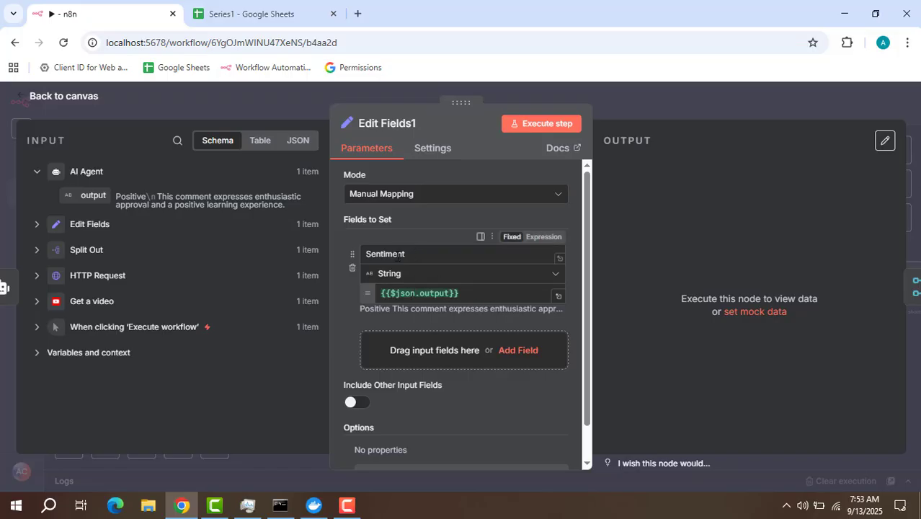
pyautogui.click(541, 124)
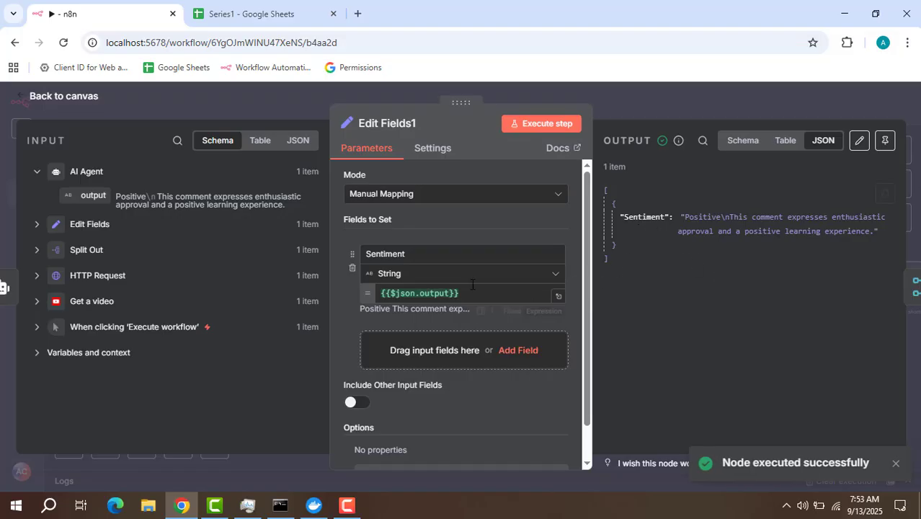
pyautogui.click(748, 105)
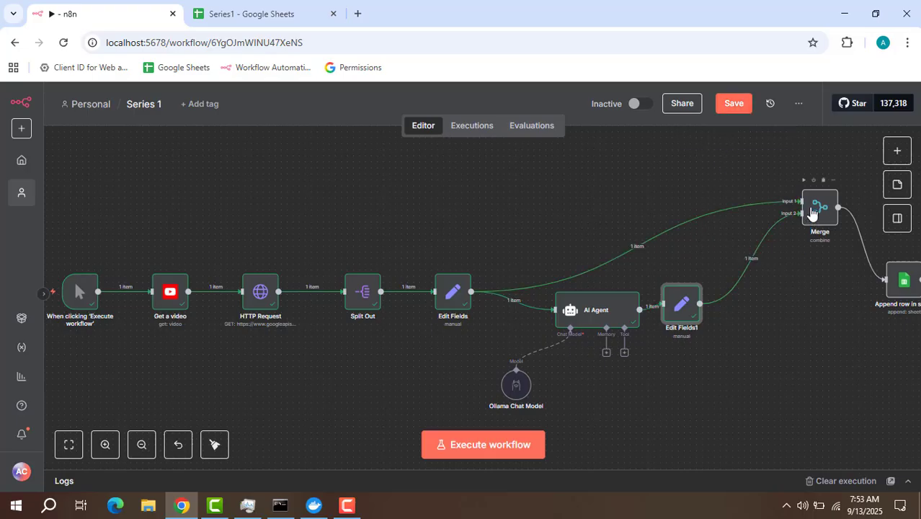
# Review the Edit Fields and Edit Fields1 nodes whose outputs feed the Merge node
pyautogui.click(452, 295)
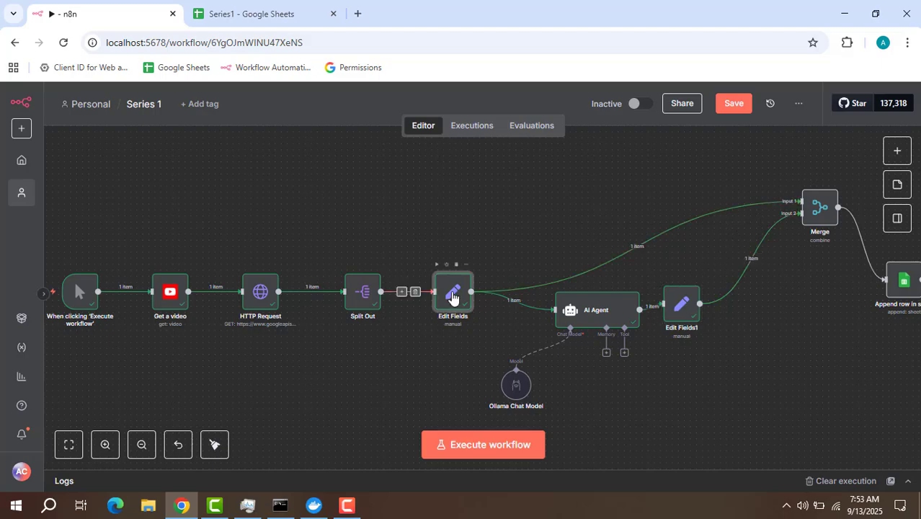
pyautogui.doubleClick(452, 295)
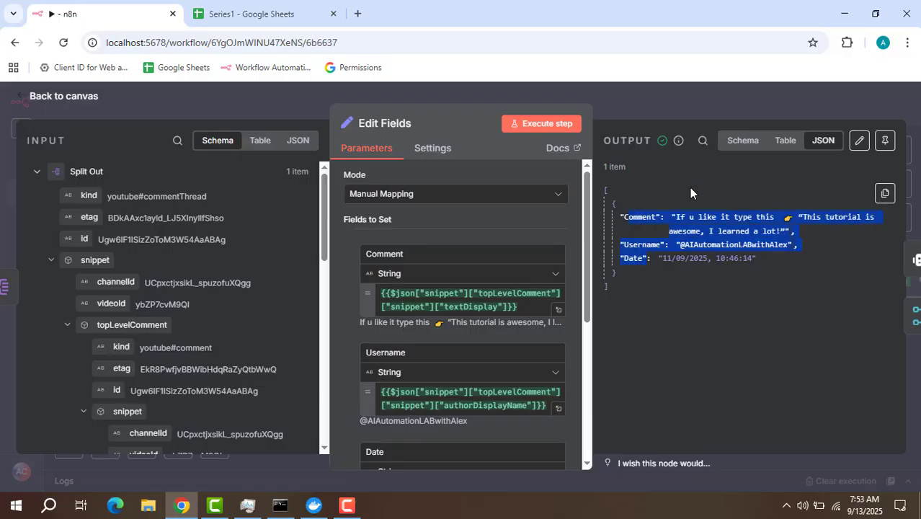
pyautogui.click(742, 98)
pyautogui.doubleClick(683, 309)
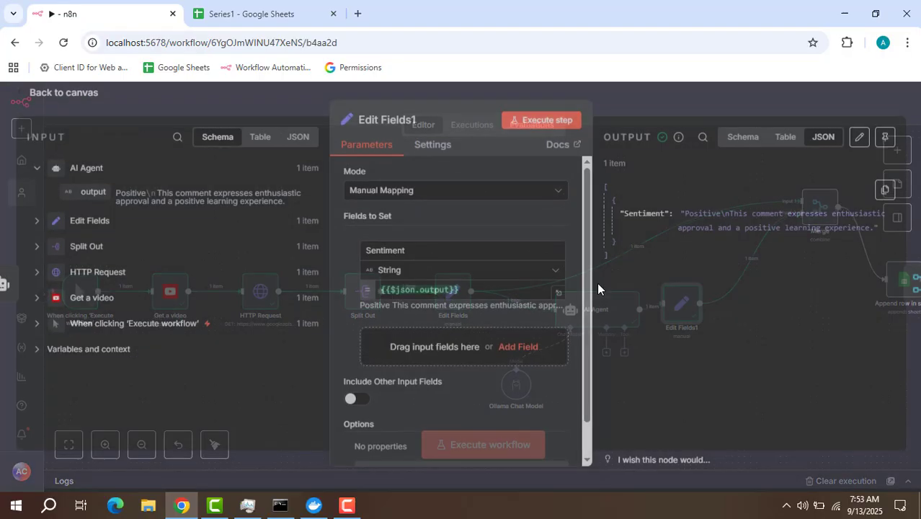
pyautogui.click(675, 100)
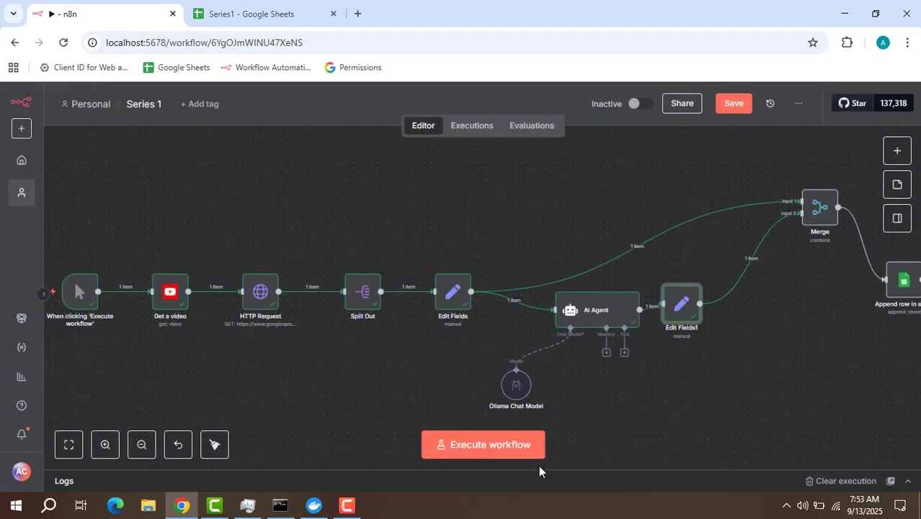
# Set the Merge node's mode to Combine and its Combine By option to Position
pyautogui.doubleClick(820, 216)
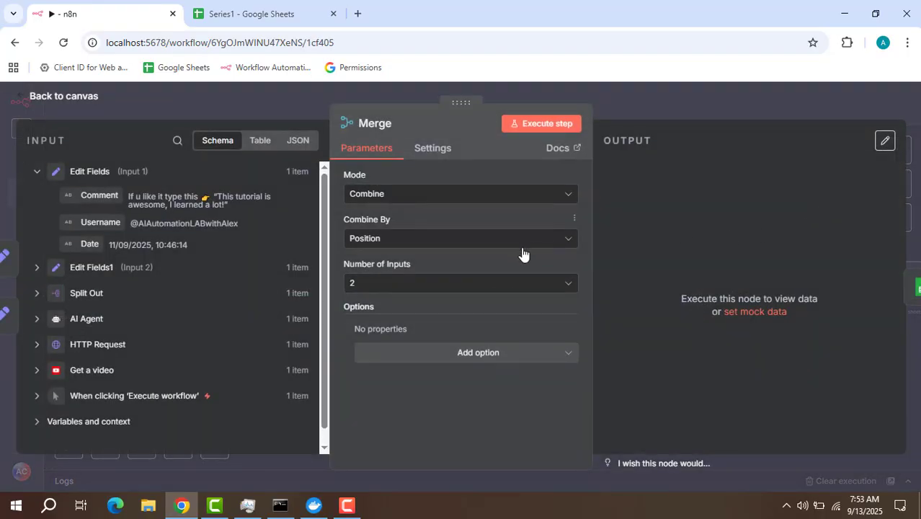
pyautogui.click(444, 193)
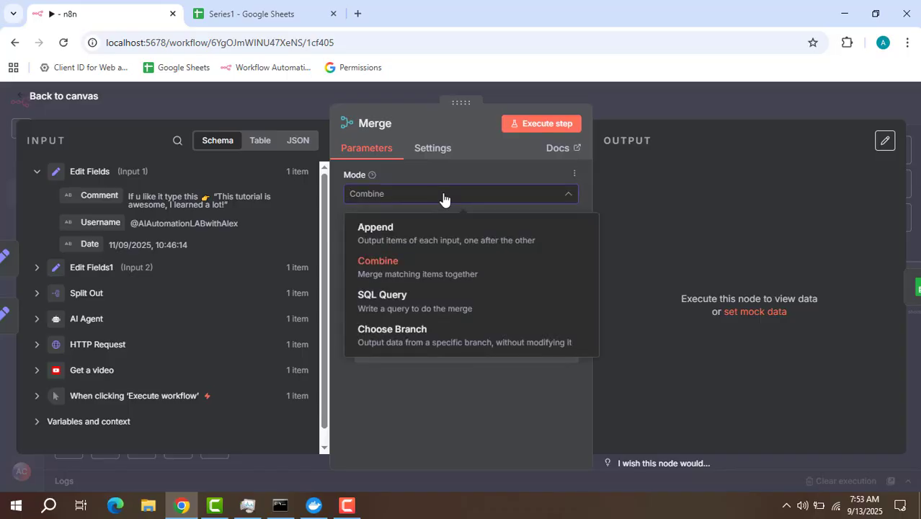
pyautogui.click(393, 279)
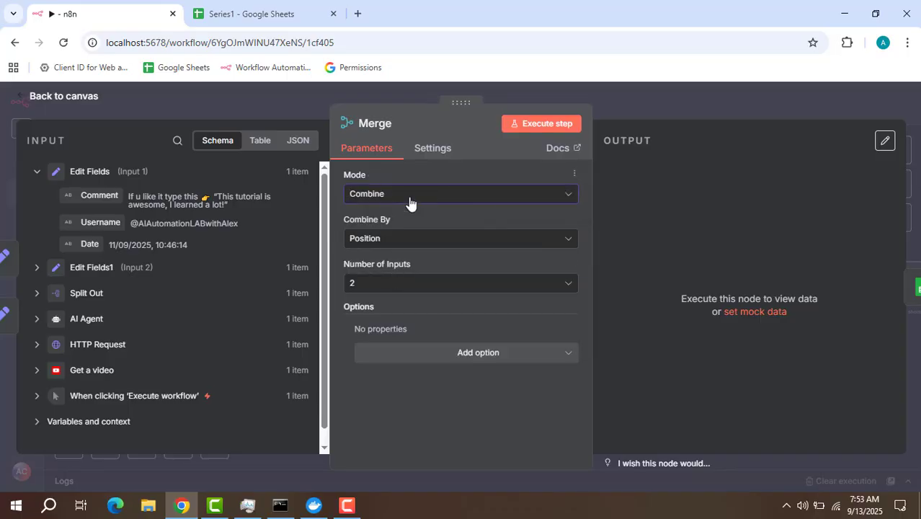
pyautogui.click(408, 239)
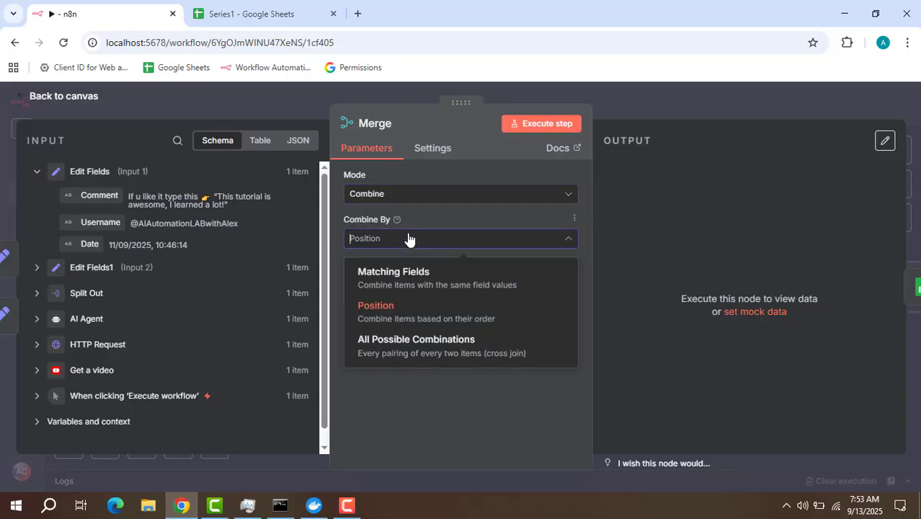
pyautogui.click(402, 317)
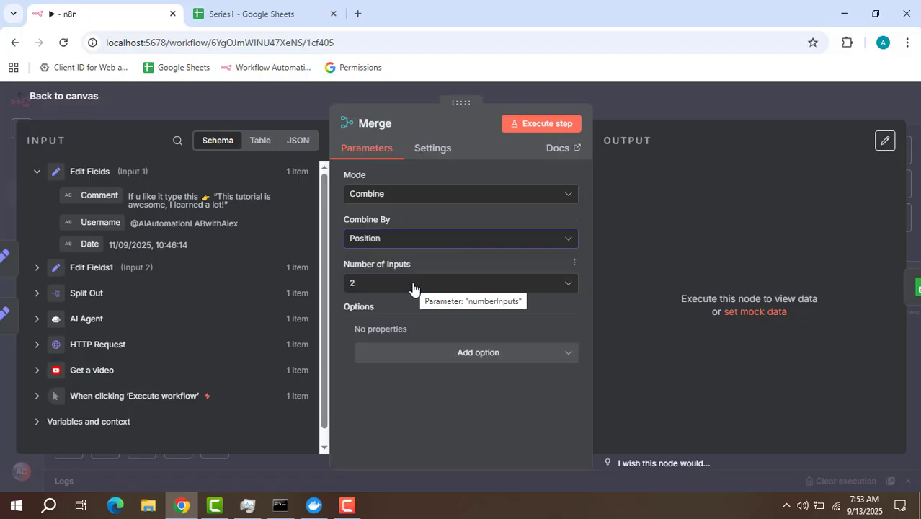
# Run the Merge node, review its combined output, and return to the canvas
pyautogui.click(542, 124)
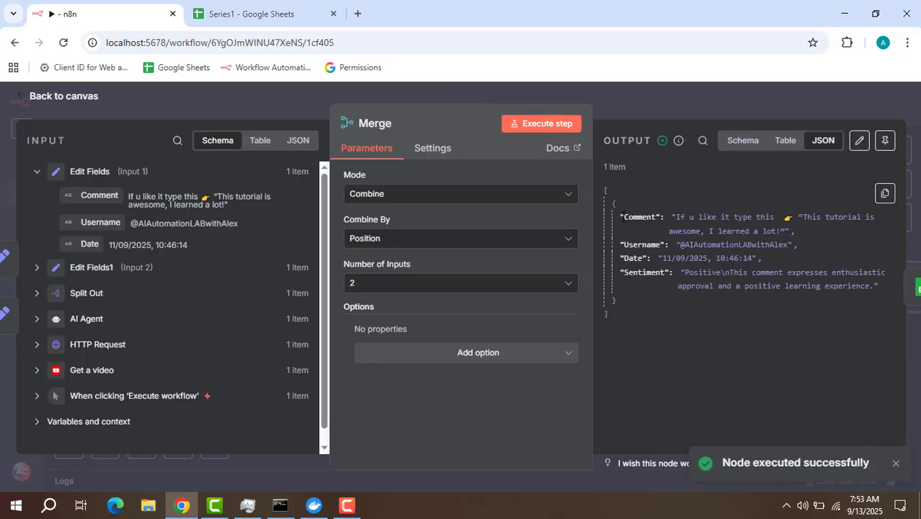
pyautogui.moveTo(629, 258); pyautogui.dragTo(648, 264)
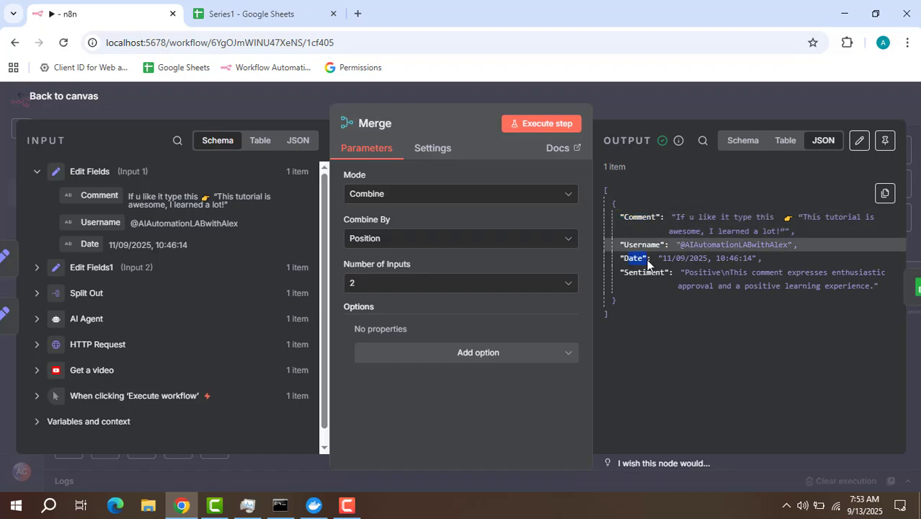
pyautogui.click(695, 104)
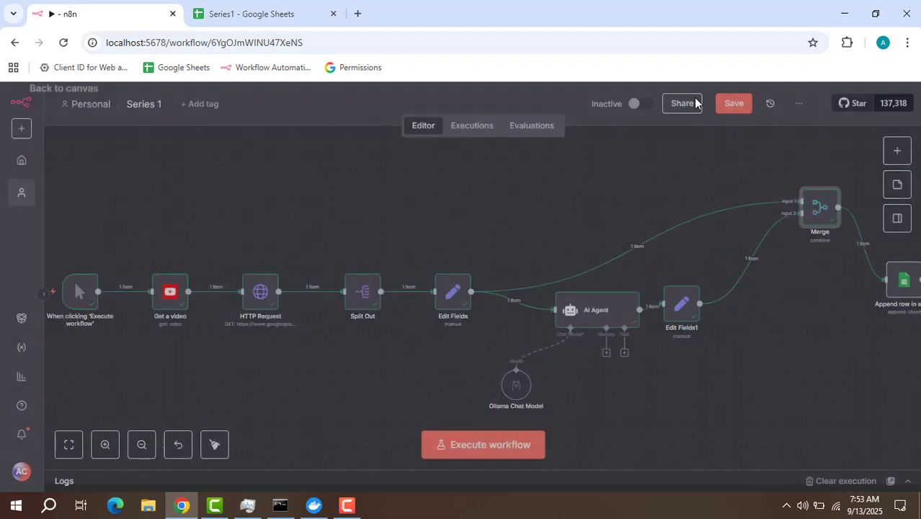
# Select Series1 as the document in the Append row in sheet node, checking the spreadsheet in Google Sheets
pyautogui.click(68, 444)
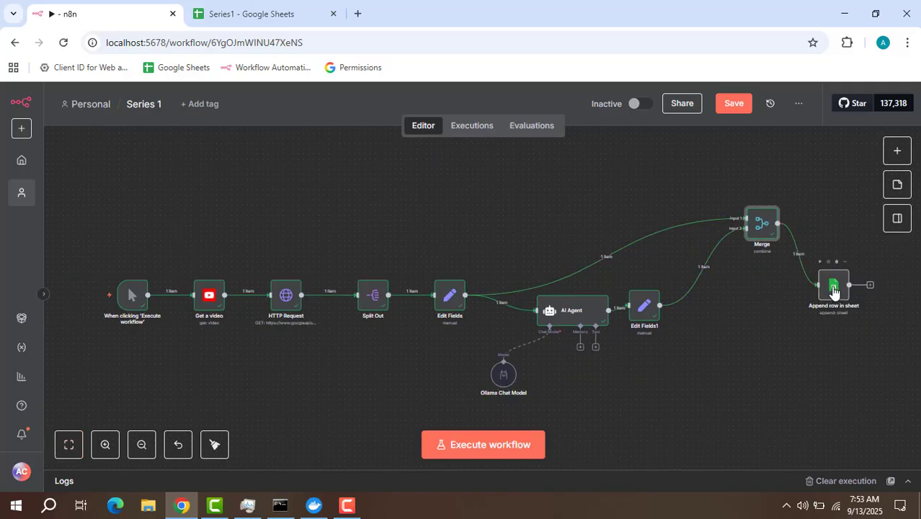
pyautogui.doubleClick(833, 291)
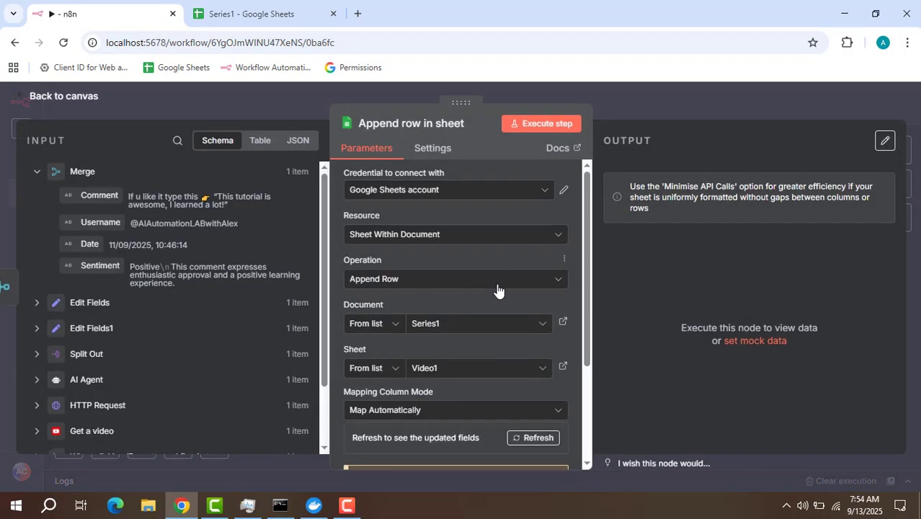
pyautogui.scroll(-1, 497, 288)
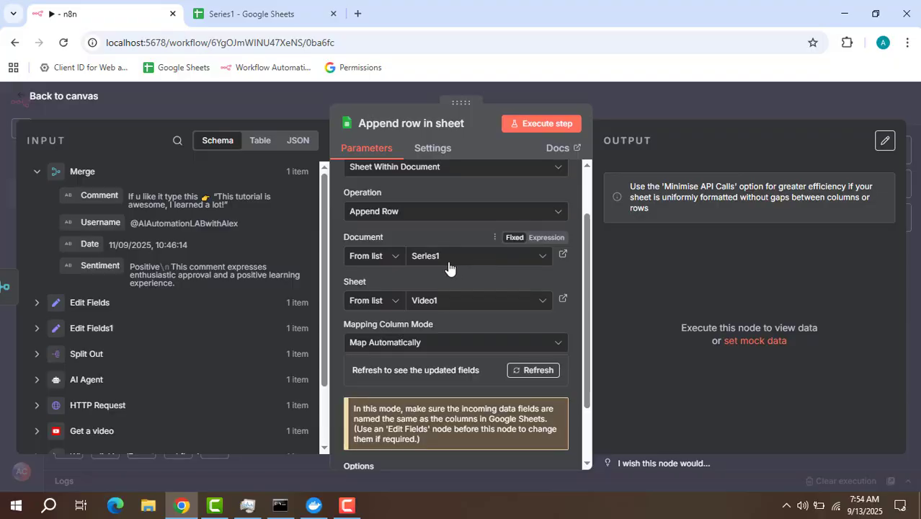
pyautogui.click(513, 262)
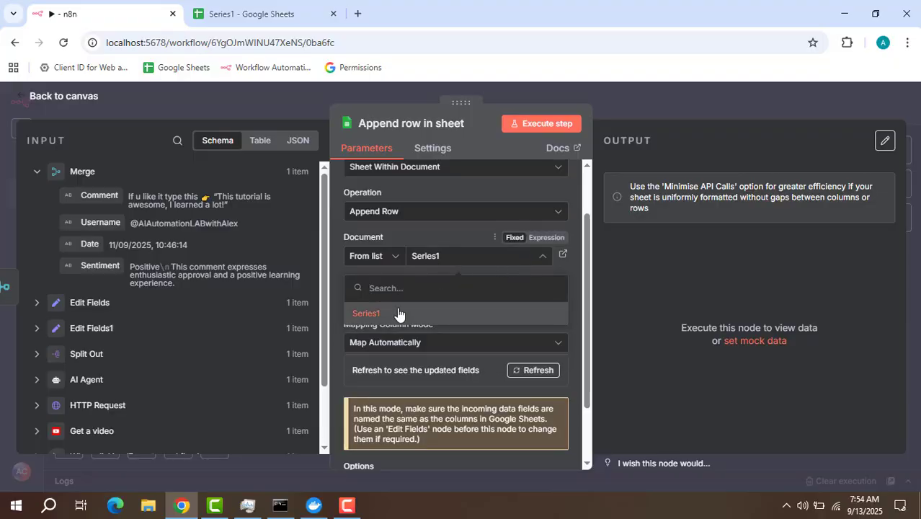
pyautogui.click(393, 316)
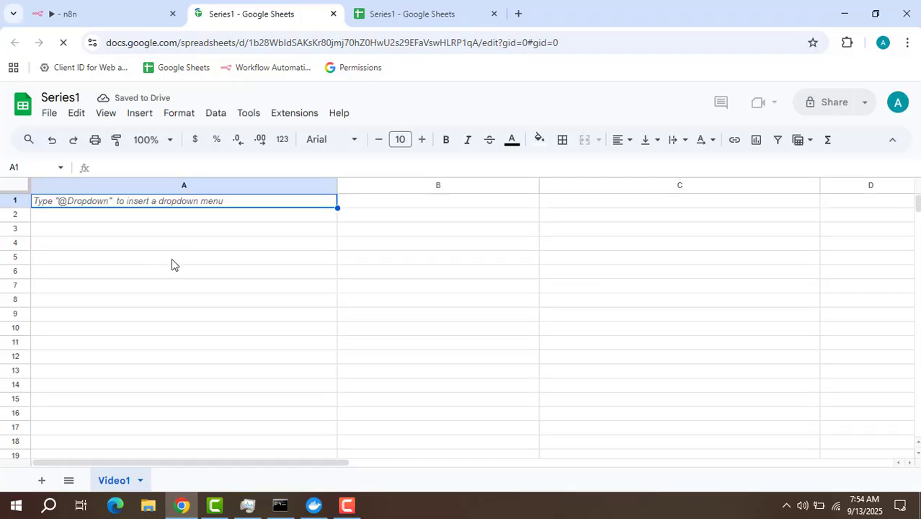
pyautogui.click(206, 256)
pyautogui.click(200, 288)
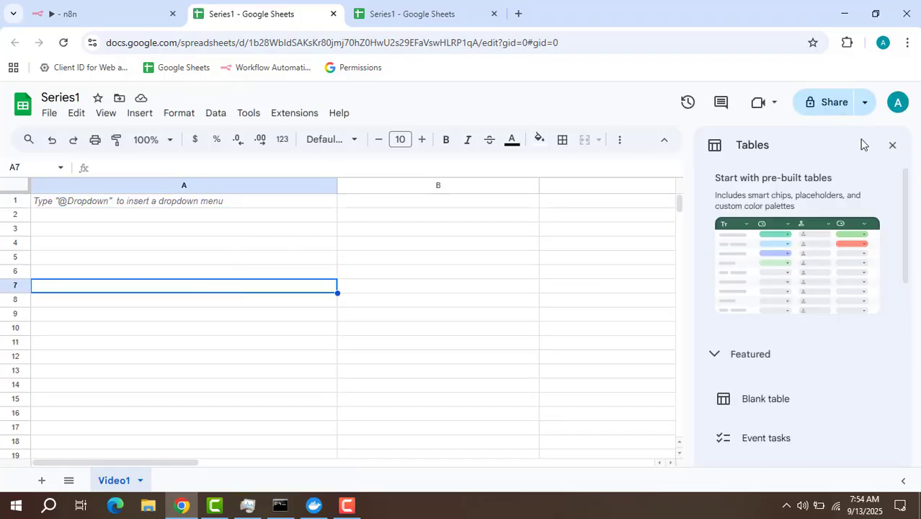
pyautogui.click(892, 145)
pyautogui.click(107, 13)
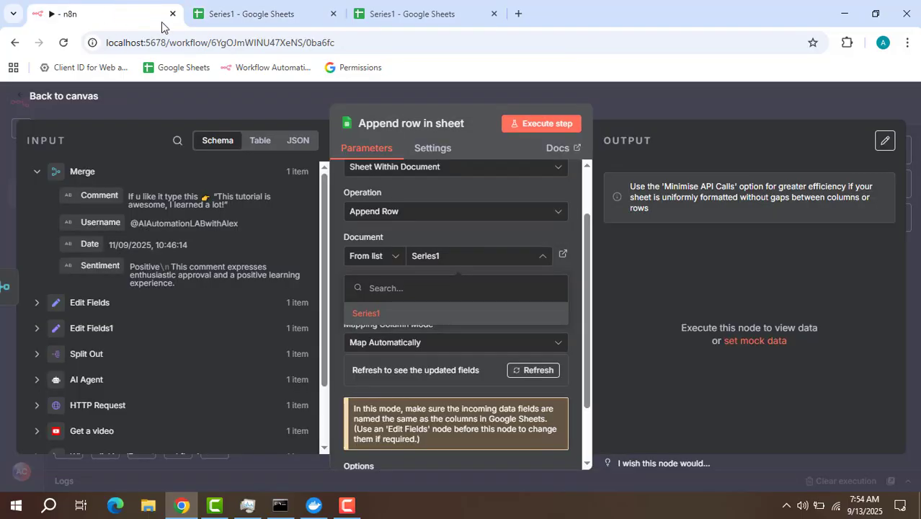
pyautogui.click(379, 313)
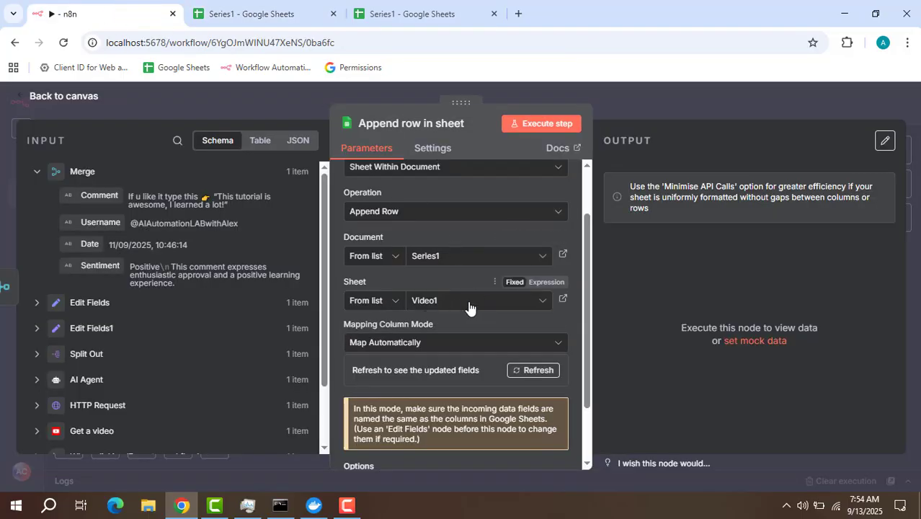
# Check the Video1 choice for the Append row node's sheet against the Series1 spreadsheet, and close the extra spreadsheet tab
pyautogui.click(467, 306)
pyautogui.click(386, 331)
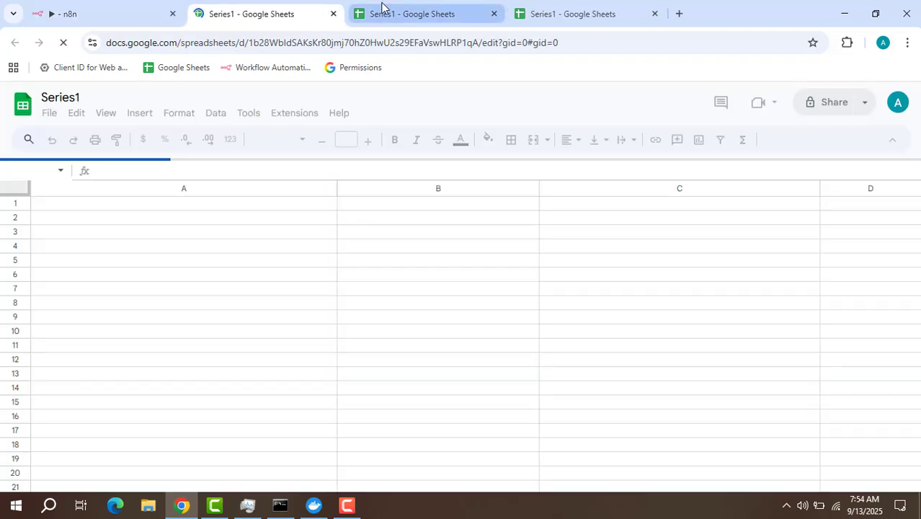
pyautogui.click(493, 14)
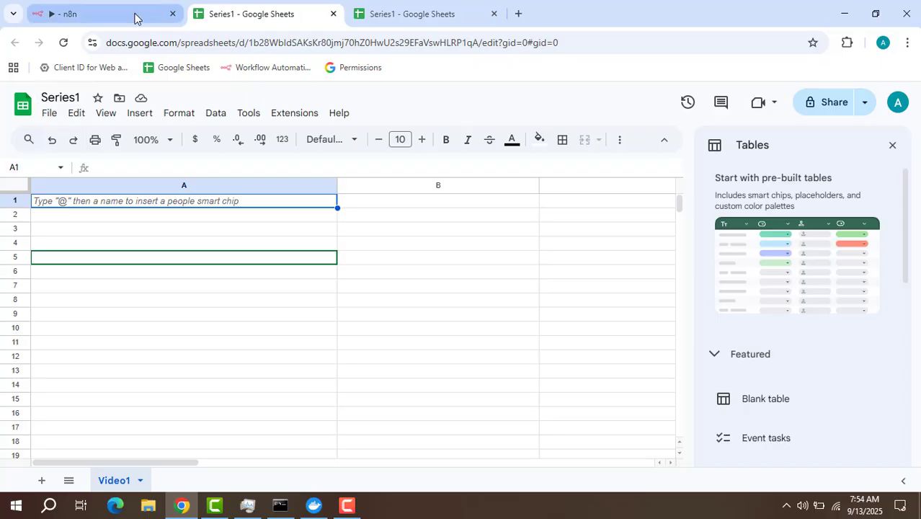
pyautogui.click(108, 14)
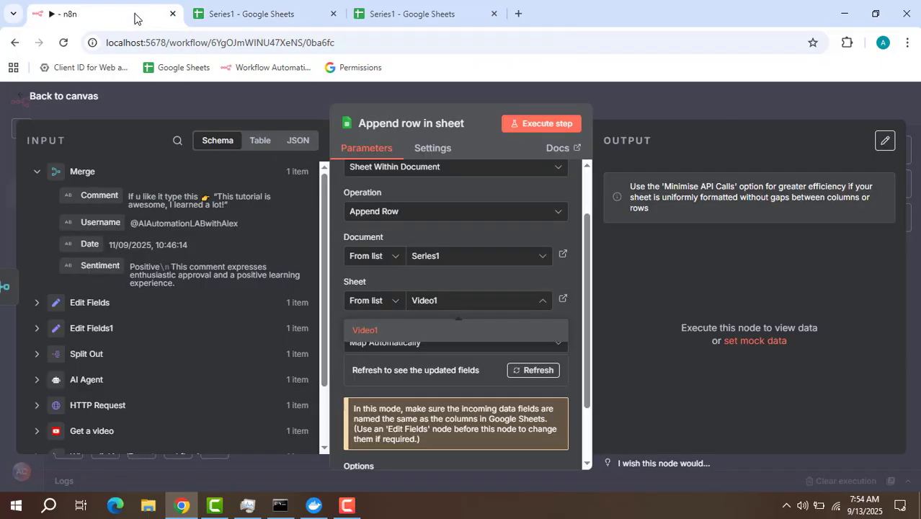
# Run the Append row in sheet node and check the appended row through its Sentiment column in the Series1 spreadsheet
pyautogui.click(544, 131)
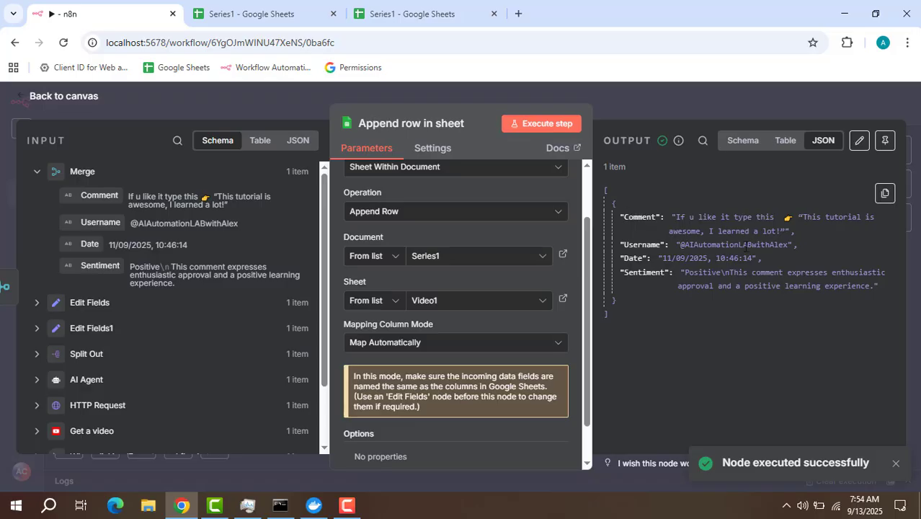
pyautogui.click(652, 99)
pyautogui.click(285, 12)
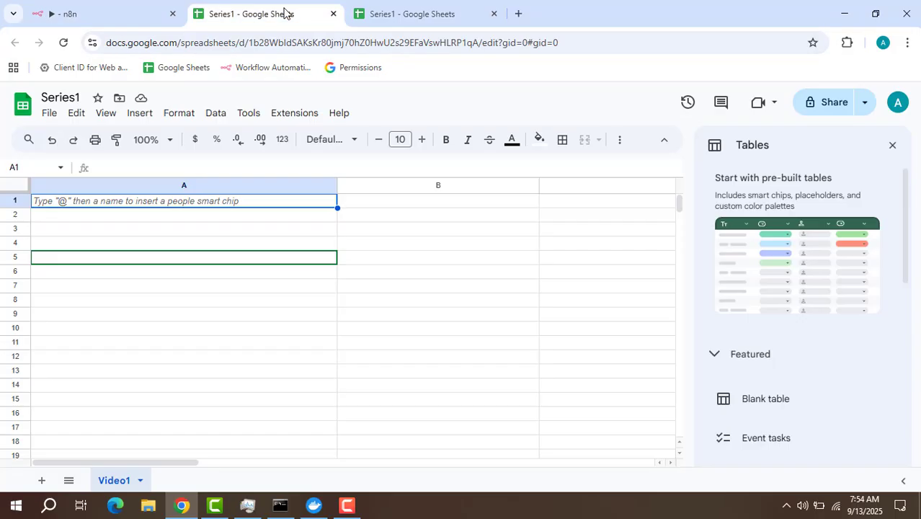
pyautogui.click(891, 148)
pyautogui.click(420, 331)
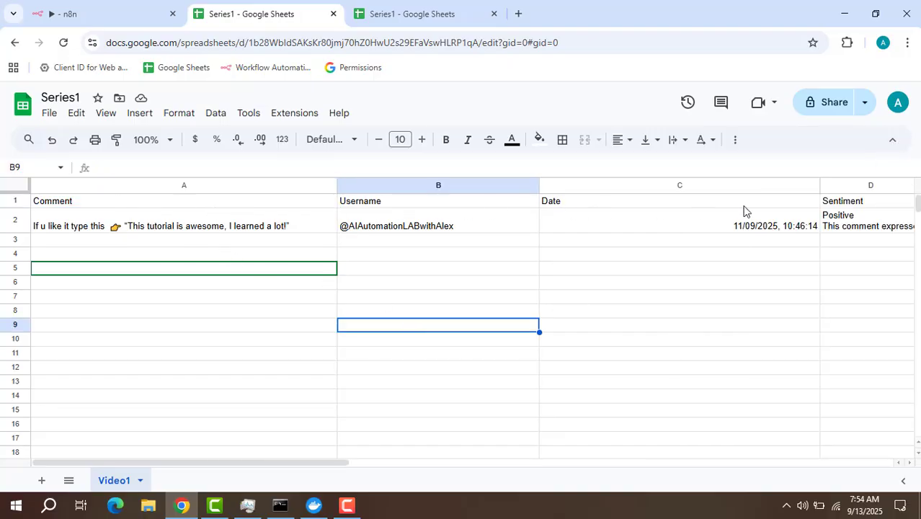
pyautogui.moveTo(284, 461); pyautogui.dragTo(474, 463)
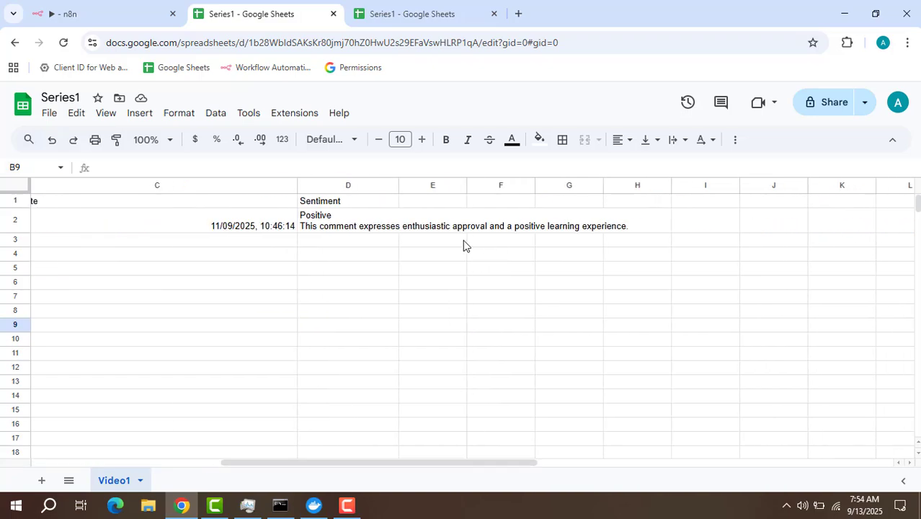
pyautogui.click(361, 249)
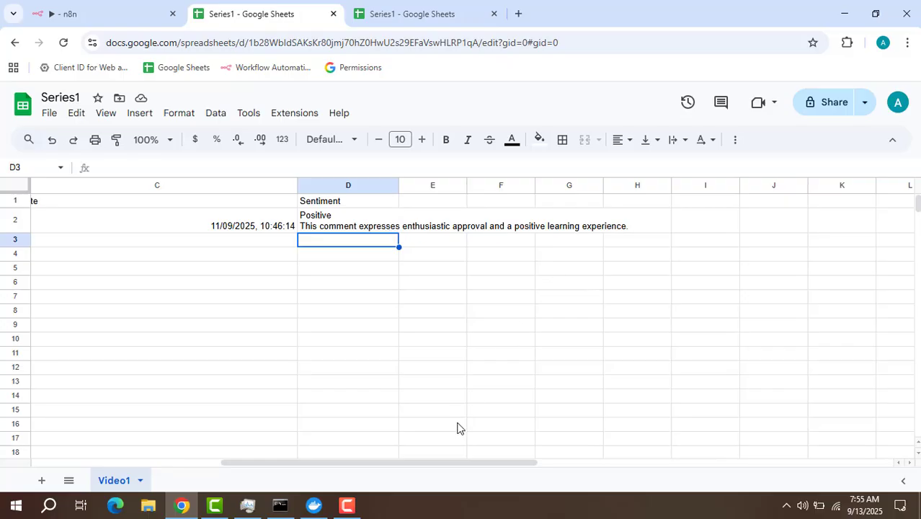
pyautogui.moveTo(467, 463); pyautogui.dragTo(270, 463)
# Execute the entire Series 1 workflow in n8n and compare the newly appended row's Sentiment with the previous one in Google Sheets
pyautogui.click(86, 14)
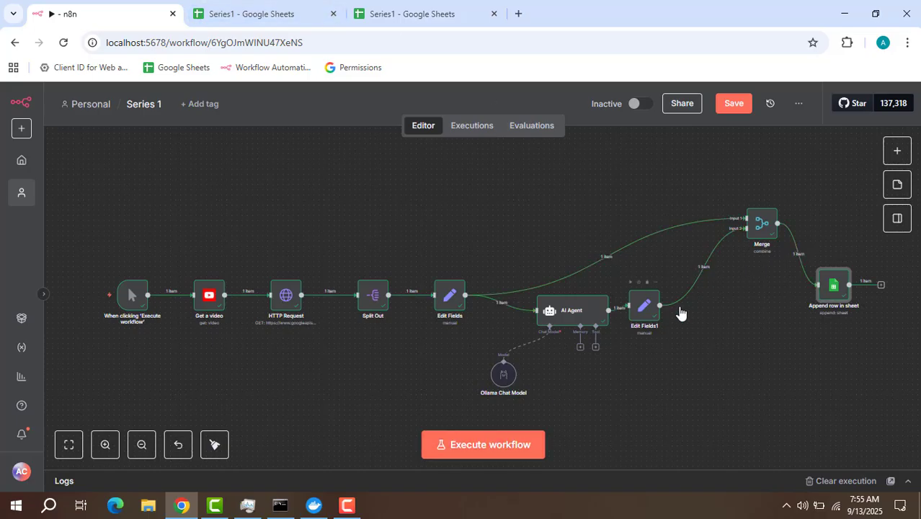
pyautogui.click(465, 448)
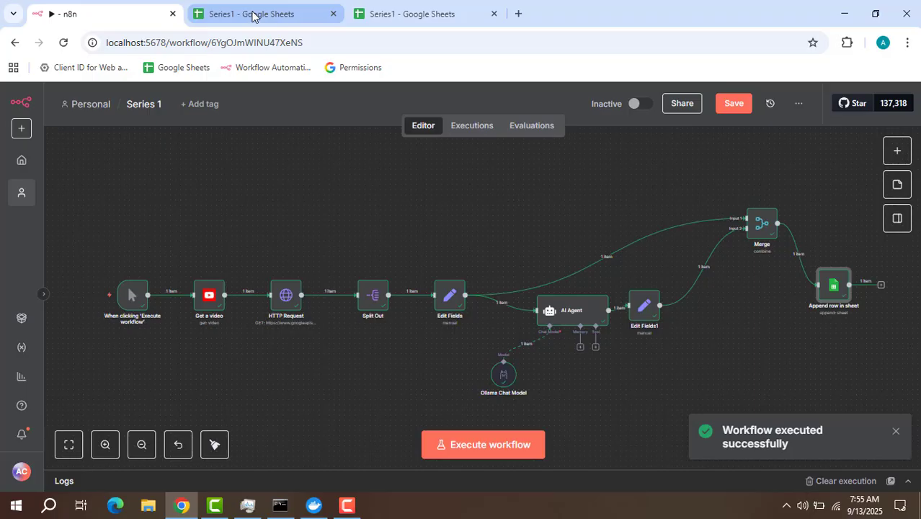
pyautogui.click(252, 14)
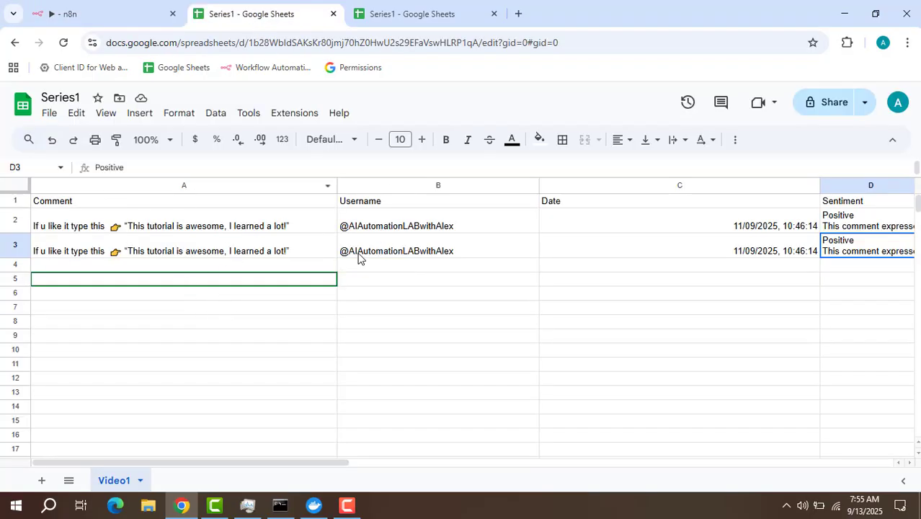
pyautogui.moveTo(279, 459); pyautogui.dragTo(381, 456)
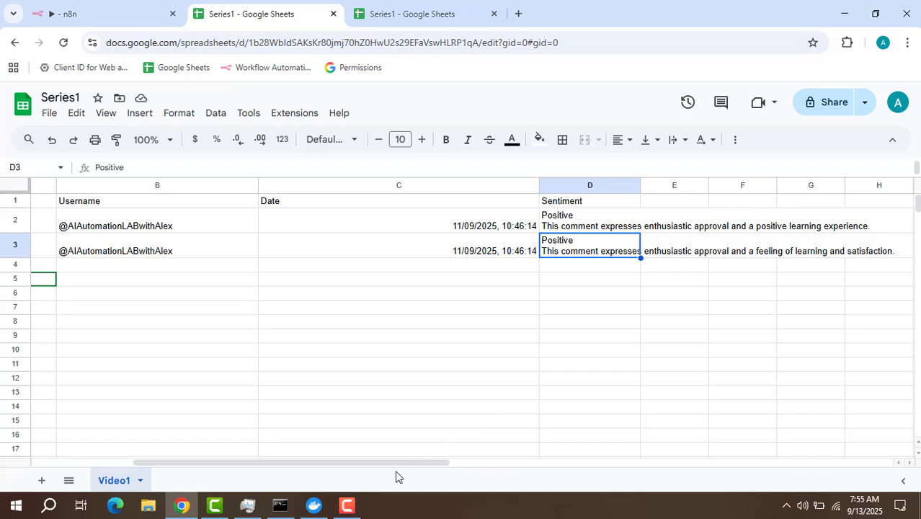
pyautogui.moveTo(401, 465); pyautogui.dragTo(450, 453)
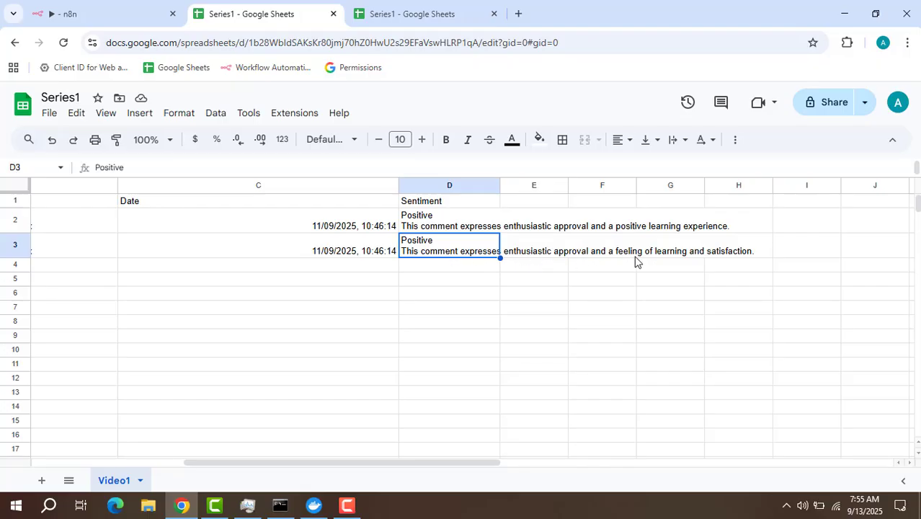
pyautogui.click(735, 277)
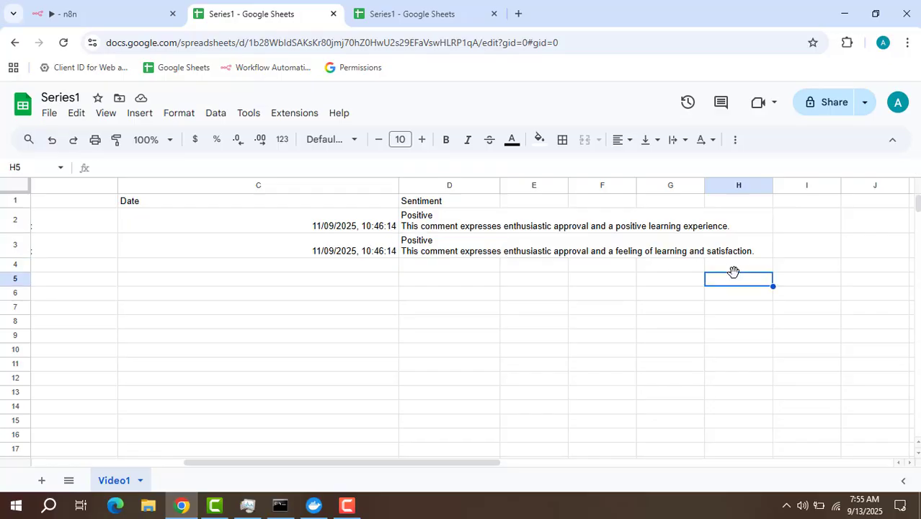
pyautogui.click(128, 13)
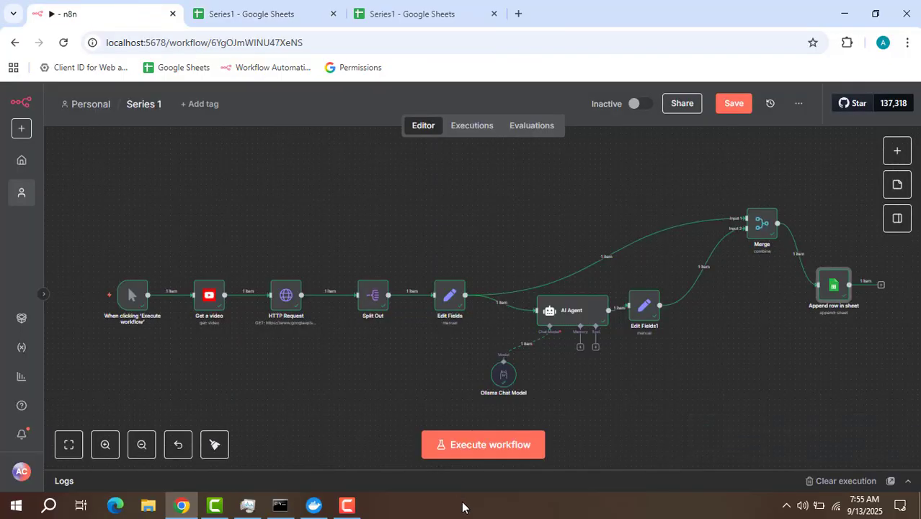
# Run the whole Series 1 workflow again and inspect the Sentiment text in row 4 of the Series1 spreadsheet
pyautogui.click(493, 452)
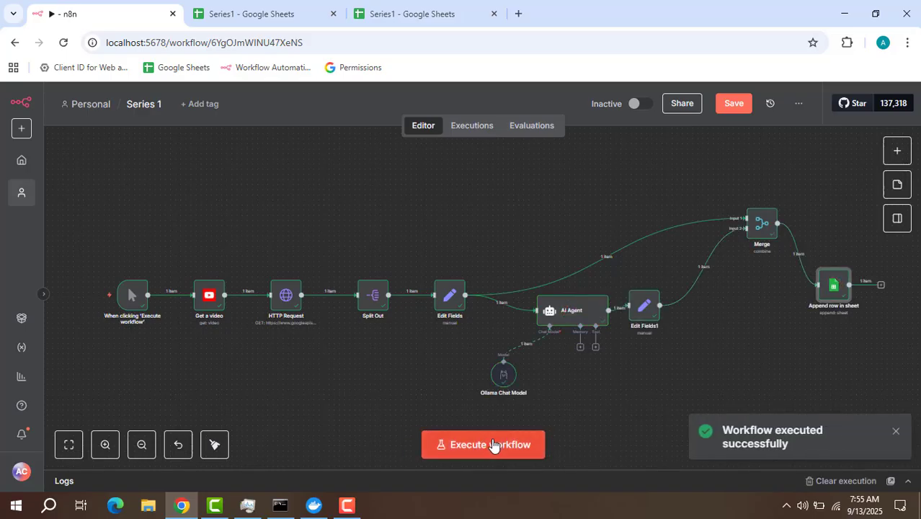
pyautogui.click(263, 16)
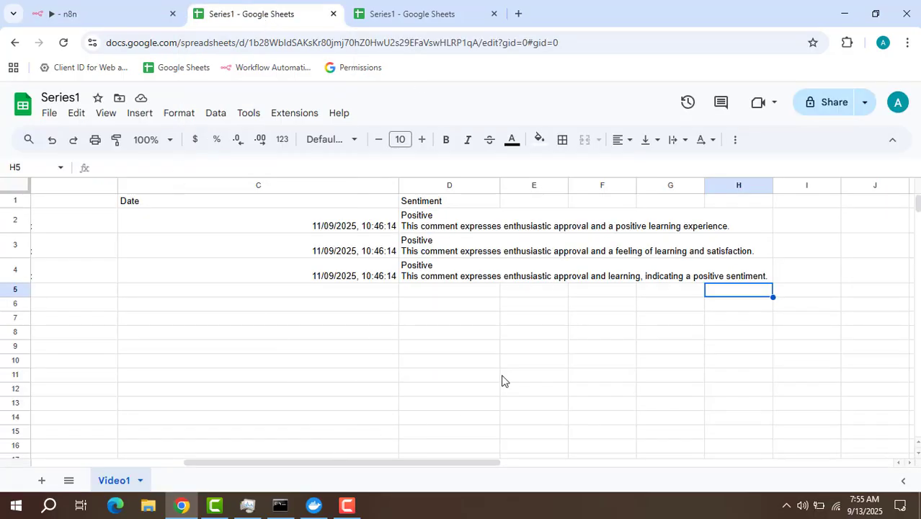
pyautogui.click(574, 278)
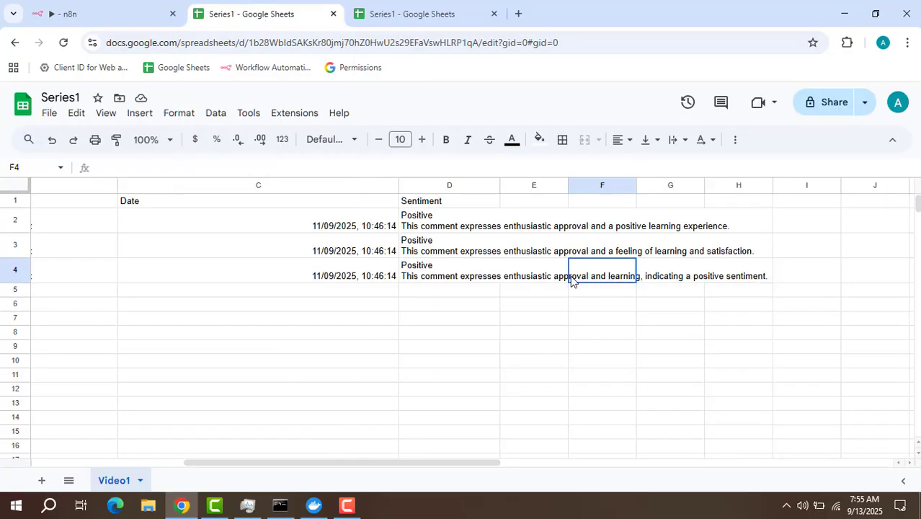
pyautogui.click(412, 275)
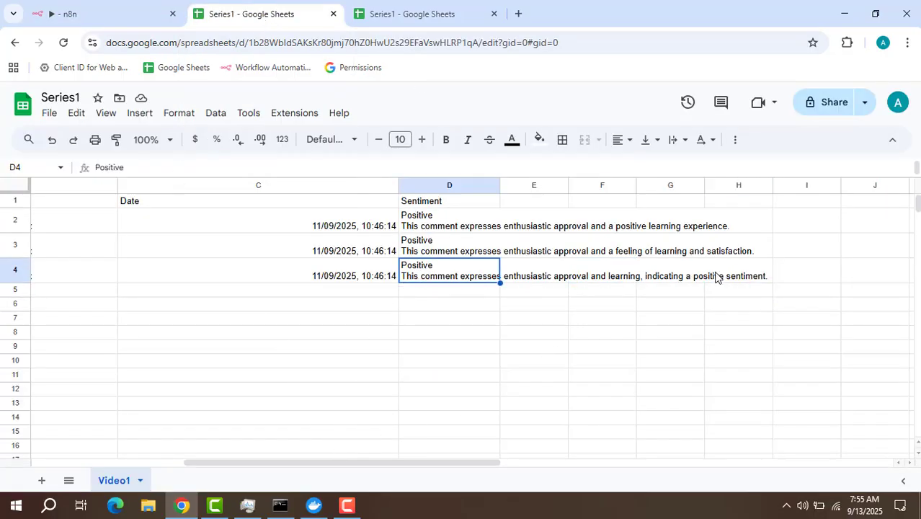
# In n8n, change the ending of the AI Agent node's prompt from one explanation to "without any explanation"
pyautogui.click(129, 15)
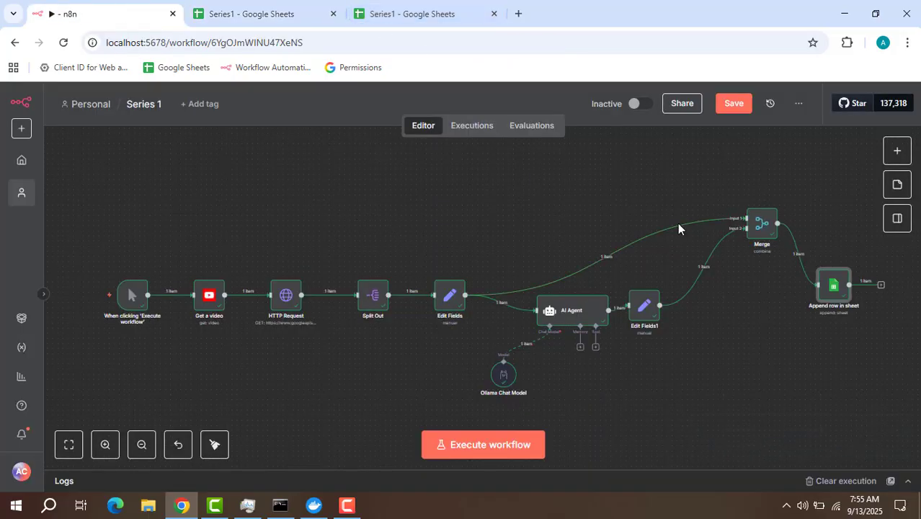
pyautogui.doubleClick(569, 315)
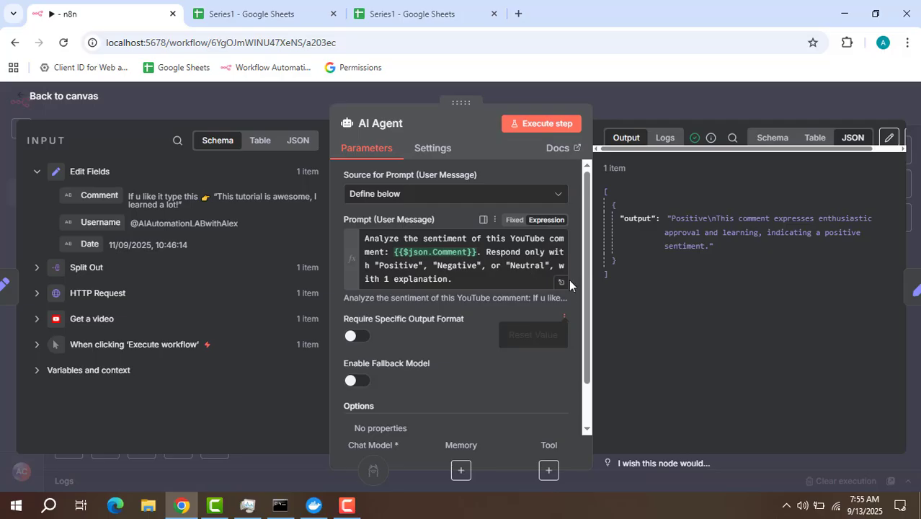
pyautogui.click(562, 282)
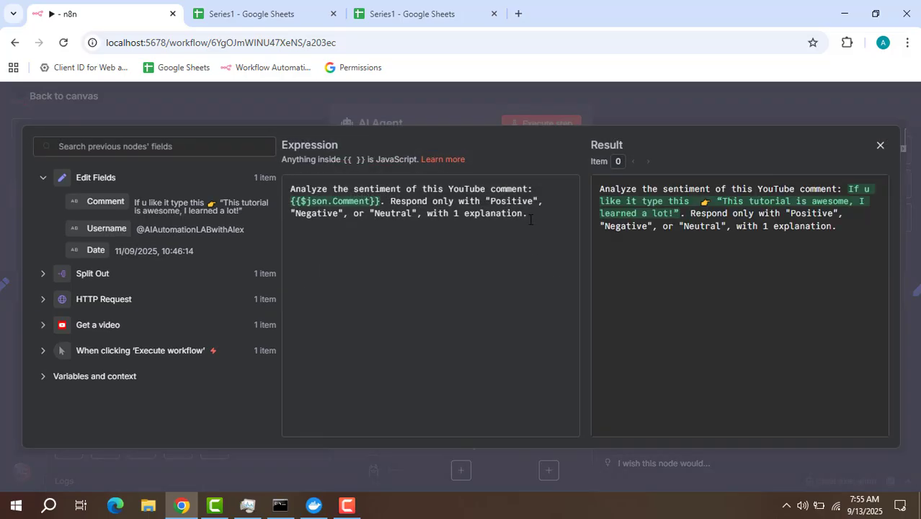
pyautogui.moveTo(523, 214); pyautogui.dragTo(482, 213)
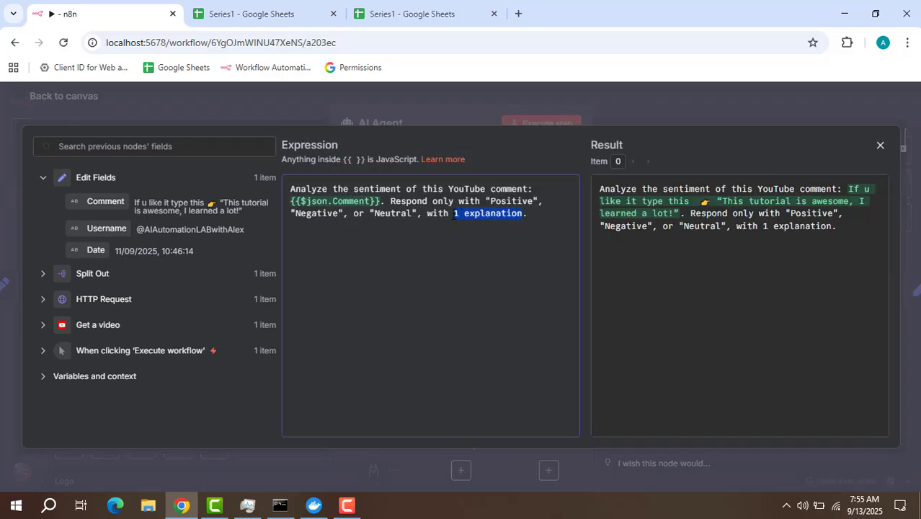
pyautogui.press('BackSpace')
pyautogui.press('BackSpace')
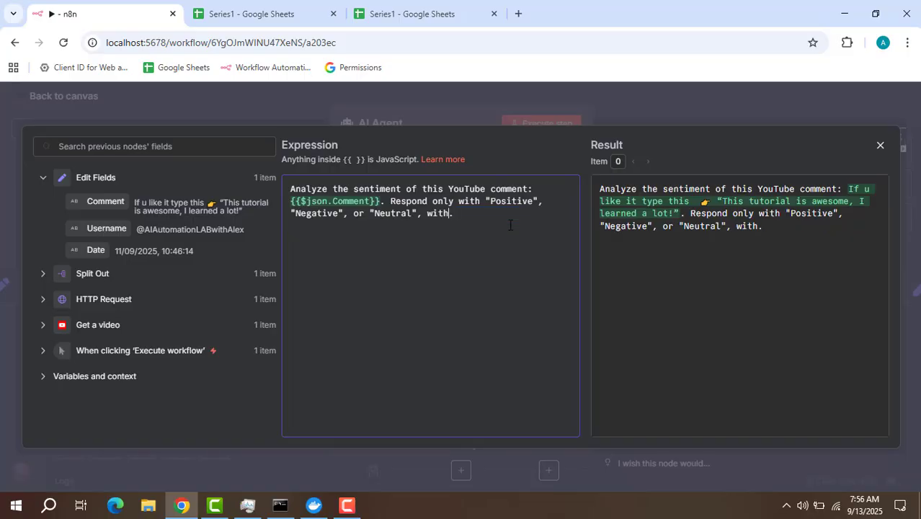
pyautogui.write('out any explanation')
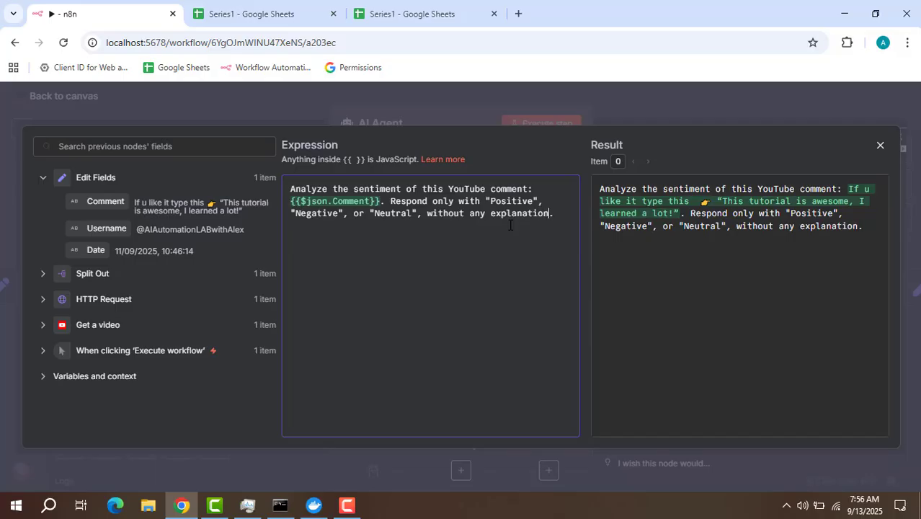
pyautogui.click(880, 146)
# Execute the AI Agent node twice on its own to test the output of the revised prompt
pyautogui.click(540, 126)
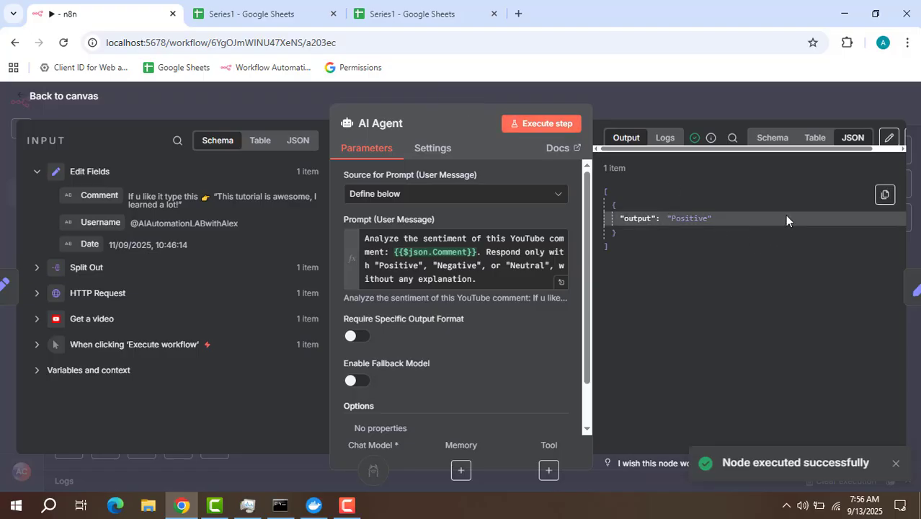
pyautogui.click(279, 11)
pyautogui.click(132, 13)
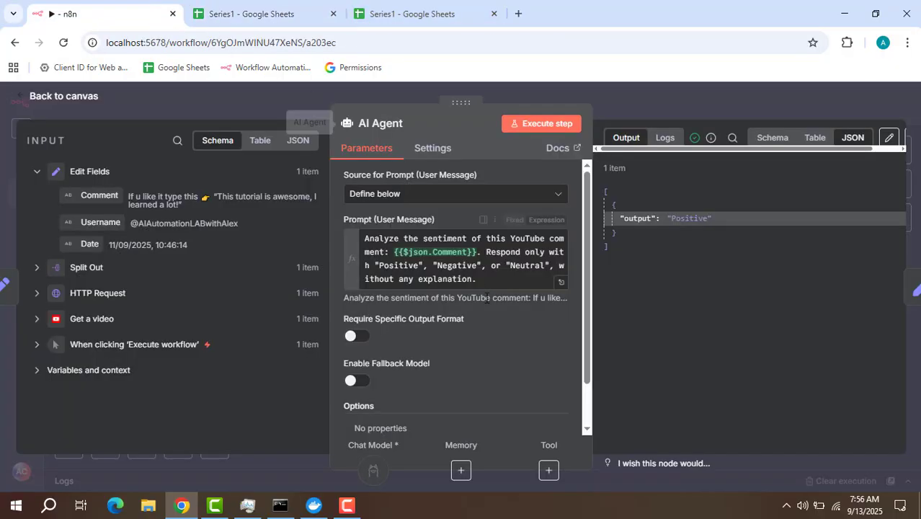
pyautogui.click(550, 126)
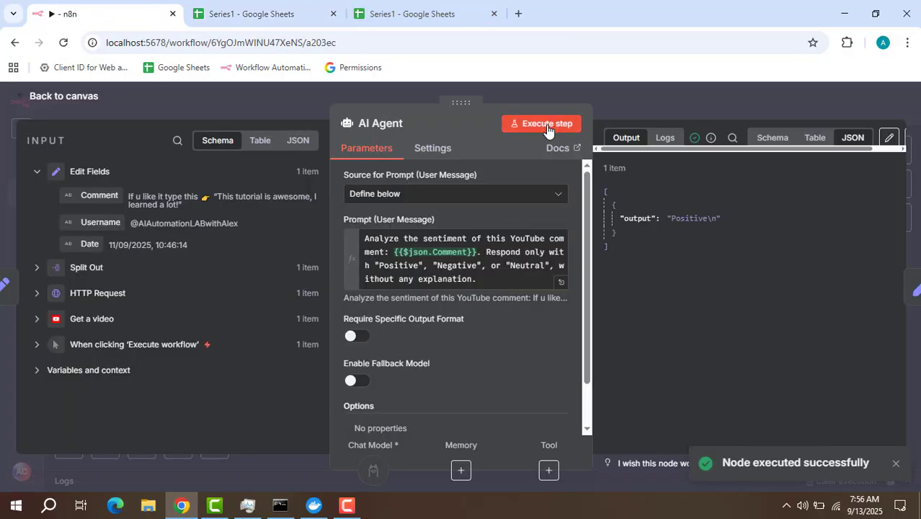
# Review the existing rows of the Series1 spreadsheet from the Comment column onward, and return to n8n
pyautogui.click(252, 13)
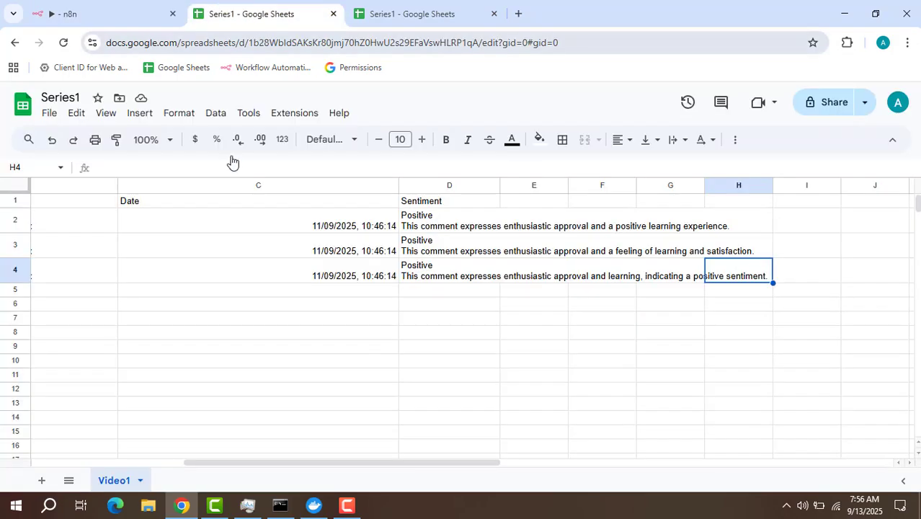
pyautogui.moveTo(397, 462); pyautogui.dragTo(185, 456)
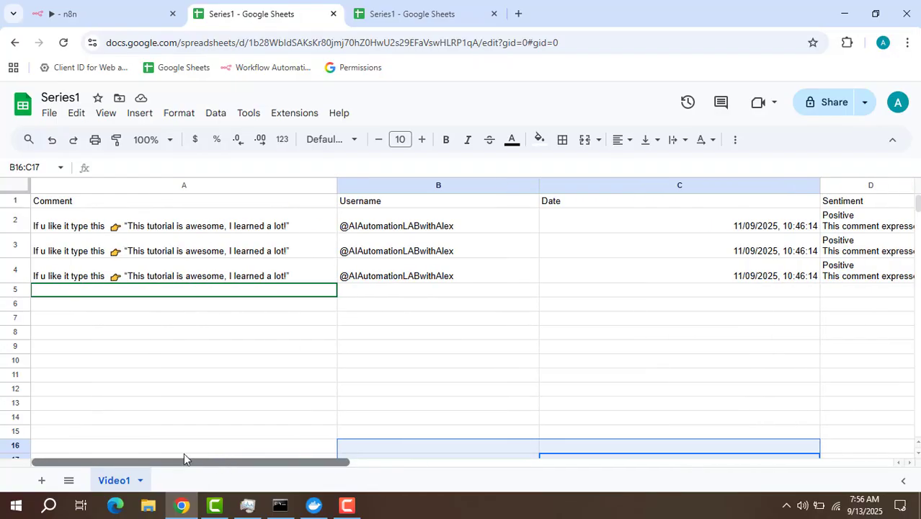
pyautogui.click(223, 348)
pyautogui.click(351, 349)
pyautogui.click(151, 16)
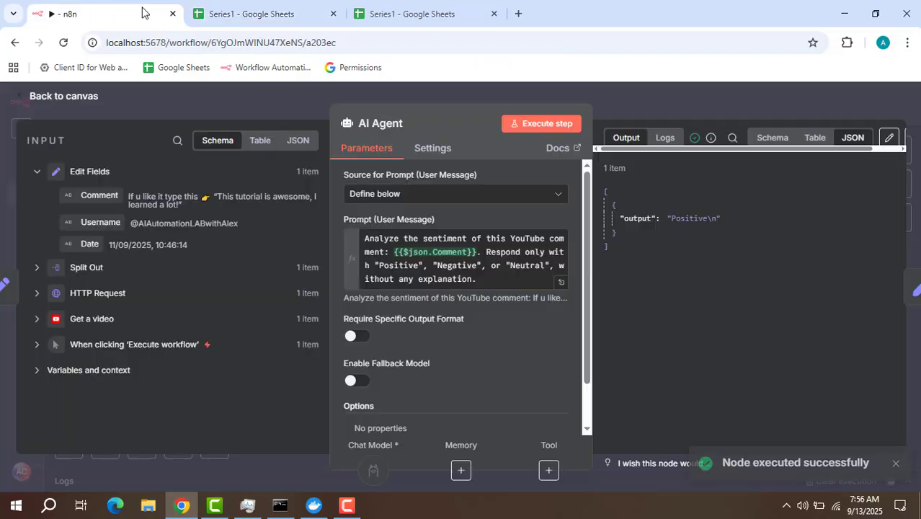
# Close the AI Agent node, execute the full workflow, and check the Sentiment cell in row 5 of the Series1 spreadsheet before returning to n8n
pyautogui.click(632, 101)
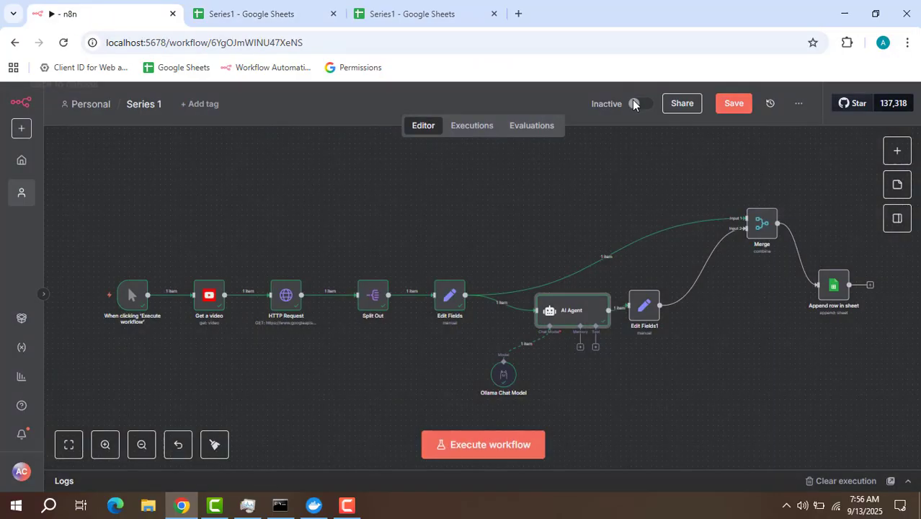
pyautogui.click(457, 442)
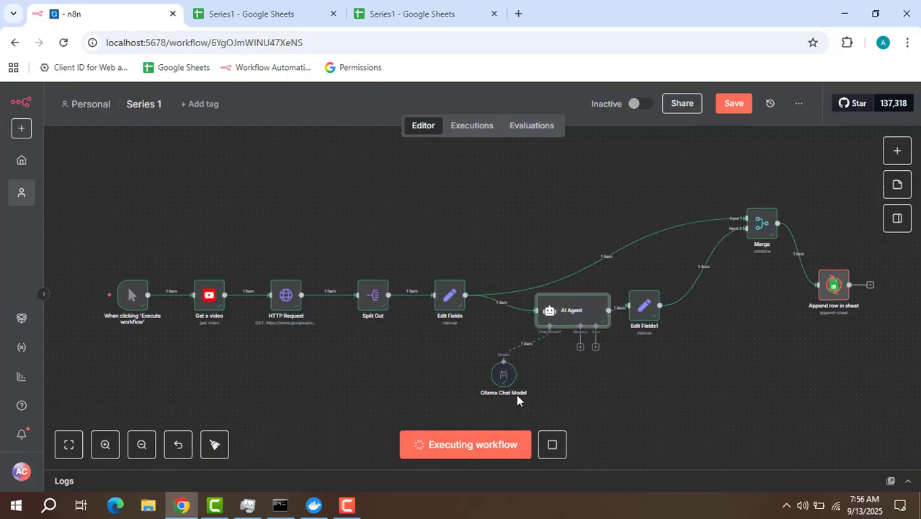
pyautogui.click(276, 16)
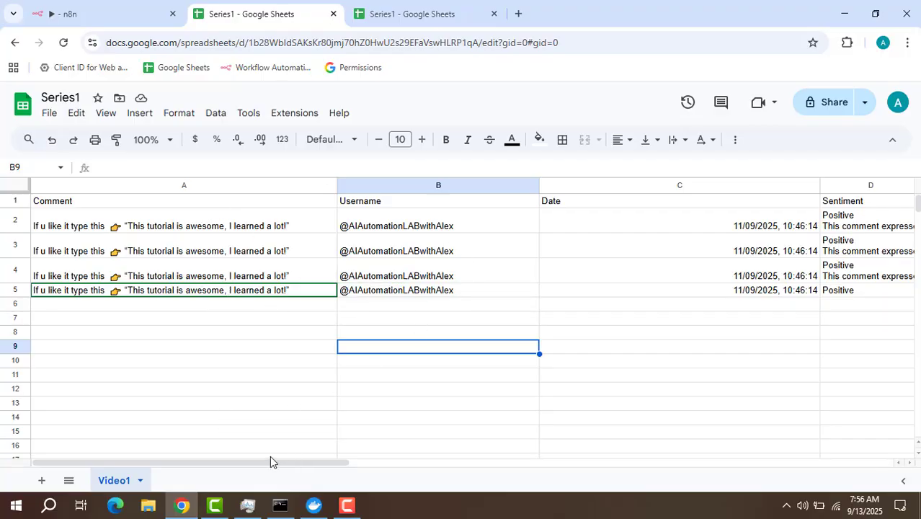
pyautogui.moveTo(270, 462); pyautogui.dragTo(393, 462)
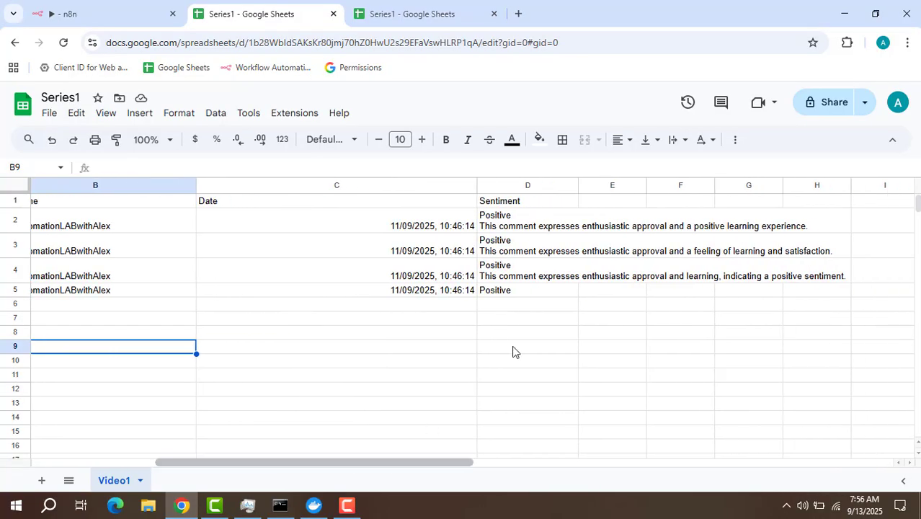
pyautogui.click(534, 294)
pyautogui.doubleClick(537, 290)
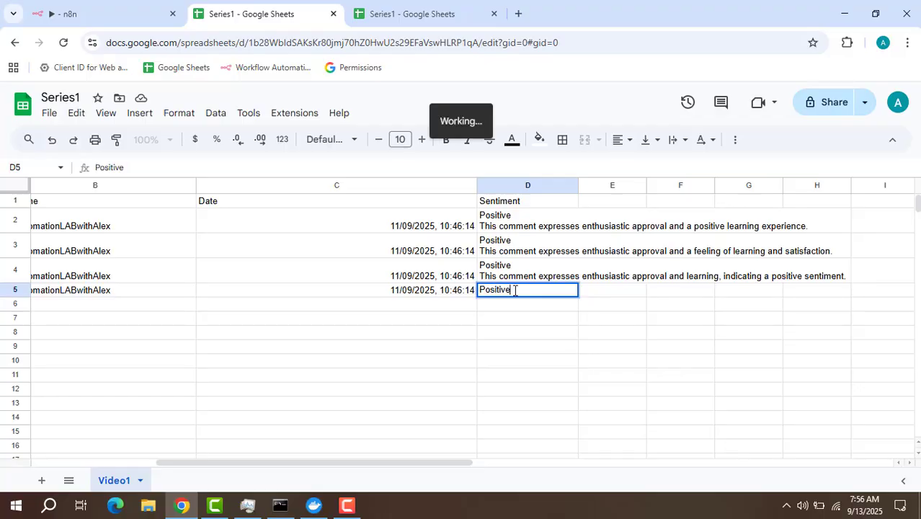
pyautogui.click(544, 332)
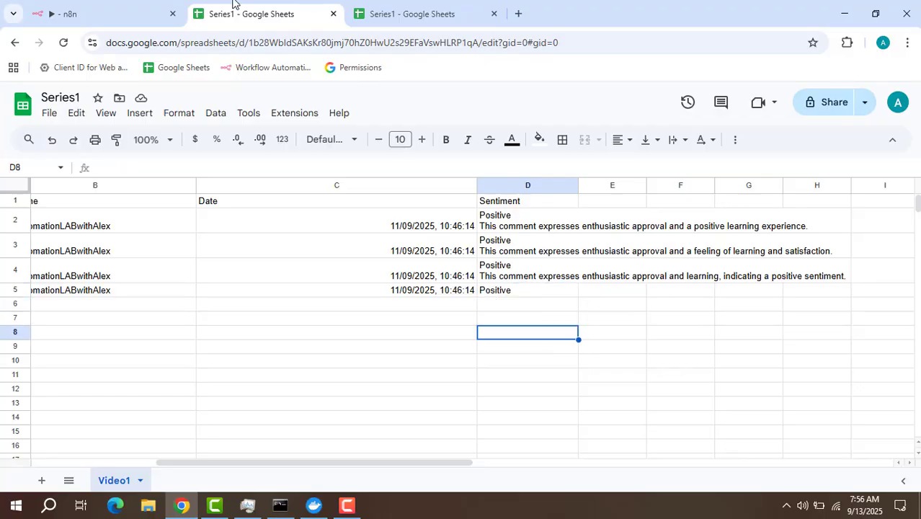
pyautogui.click(126, 18)
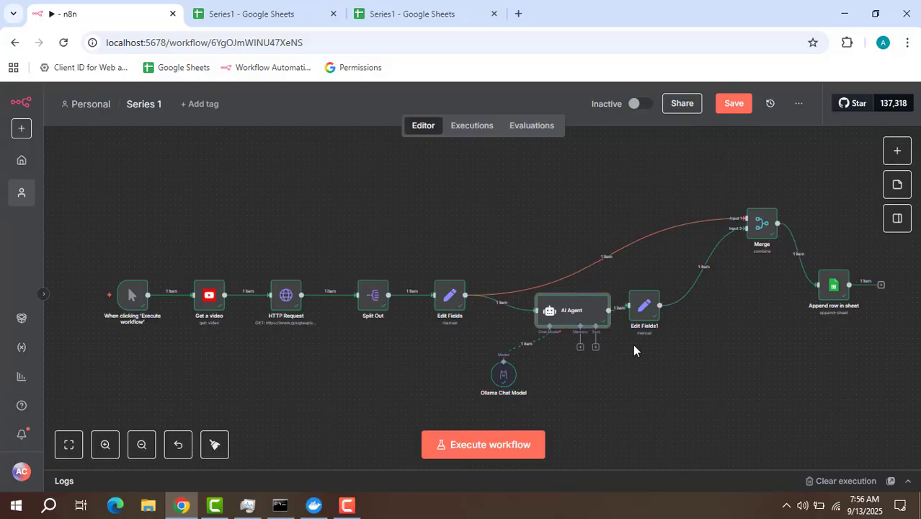